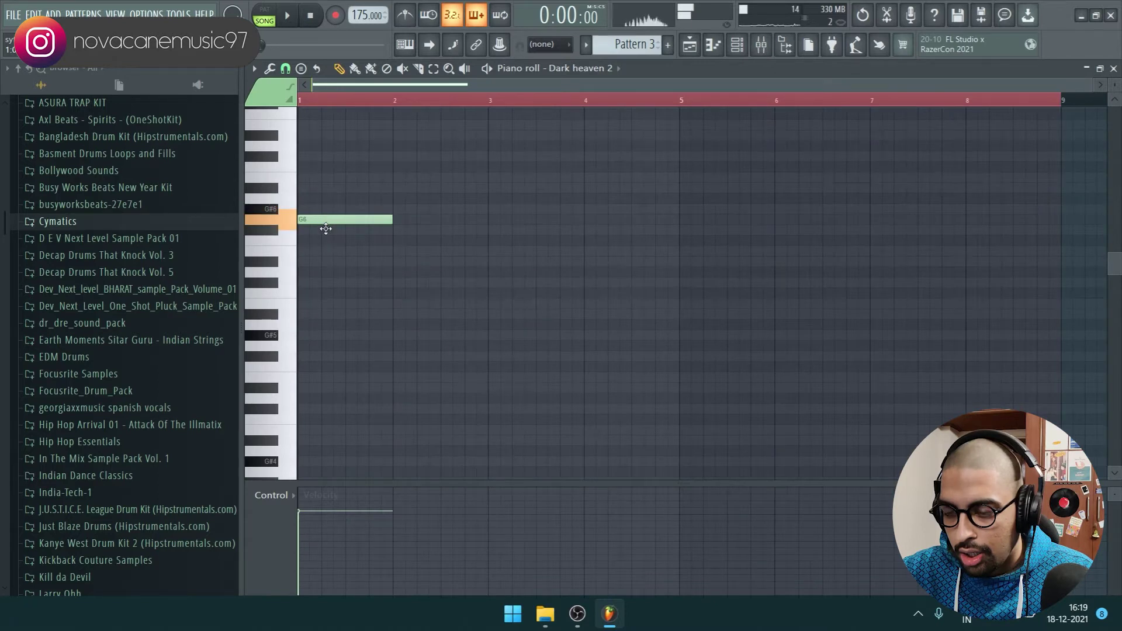
Write half-bar Dark heaven 2 notes at the start of bars 1 to 8: F#6, F#6, E6, E6, F#6, F#6, A6, A6
drag(325, 228, 326, 234)
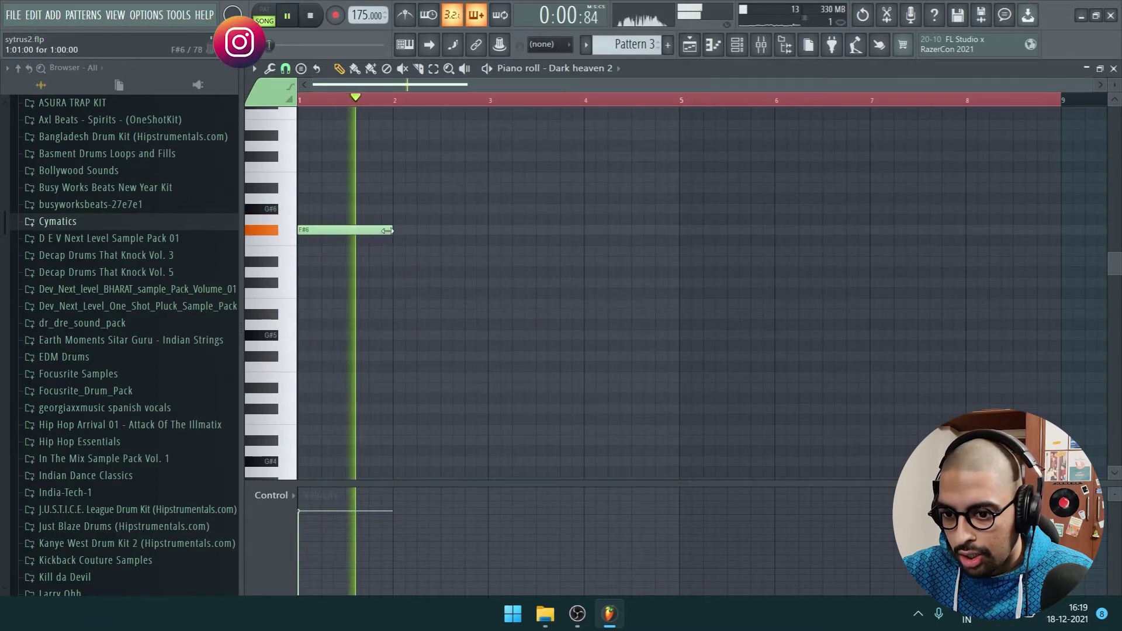
drag(387, 230, 331, 226)
key(space)
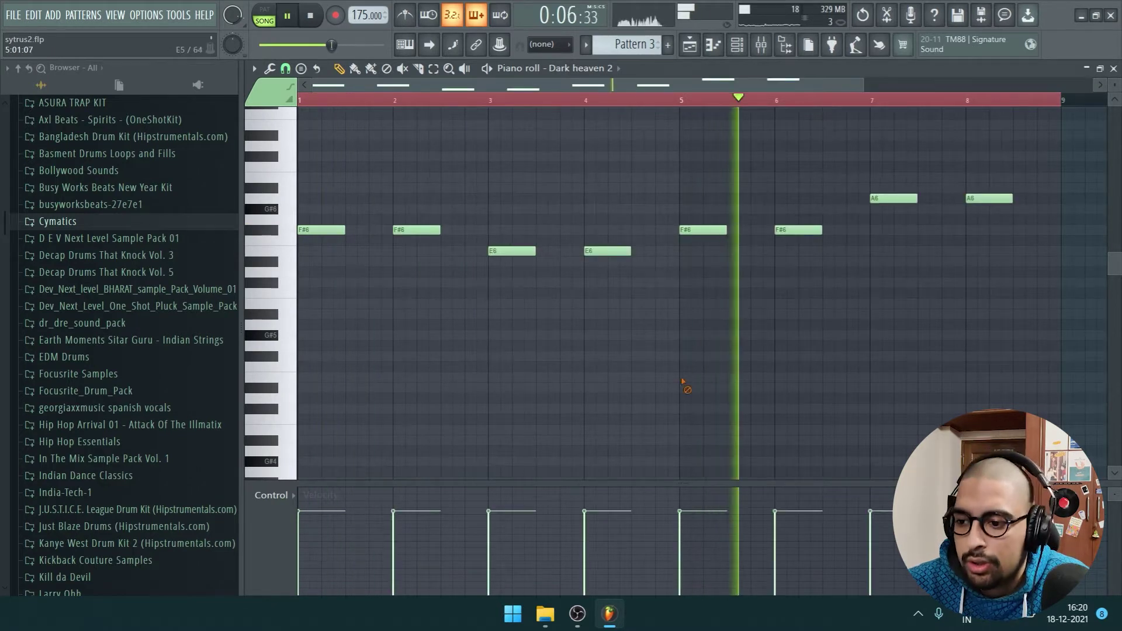
scroll(678, 389, up, 2)
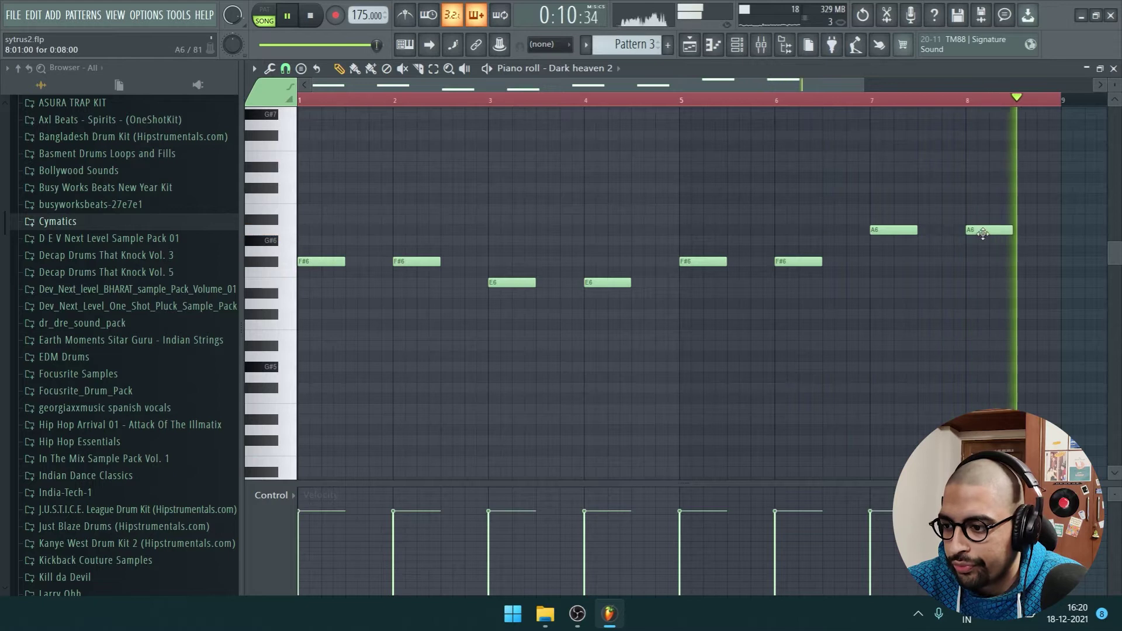
Set the note pan fully left for the notes in bars 1 and 2 and right for those in bars 3 and 4
click(273, 495)
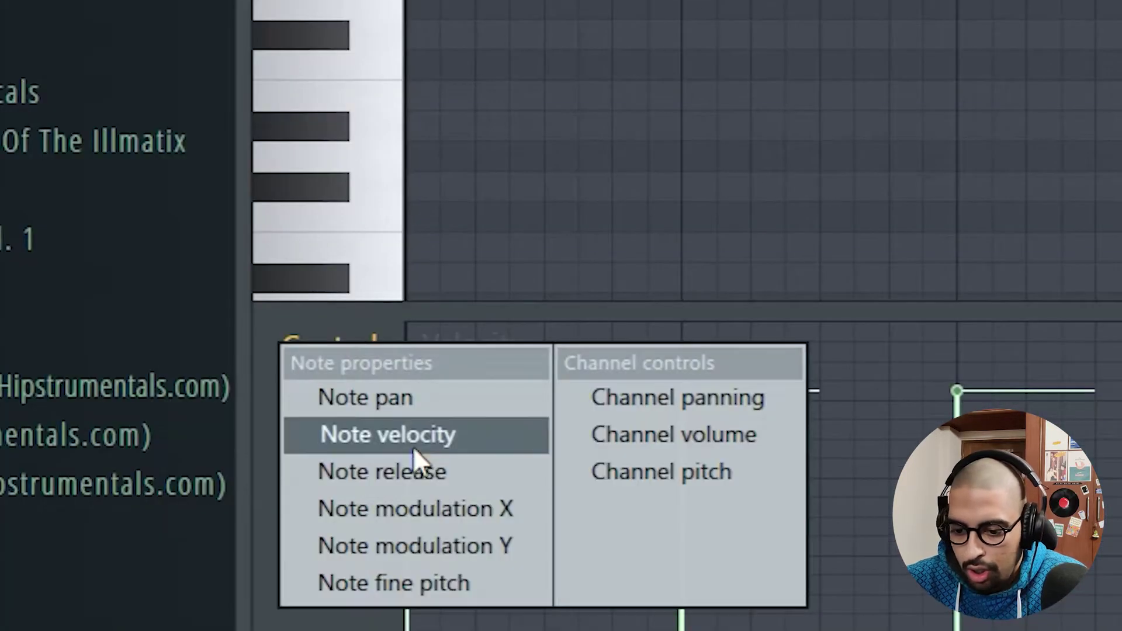
click(320, 514)
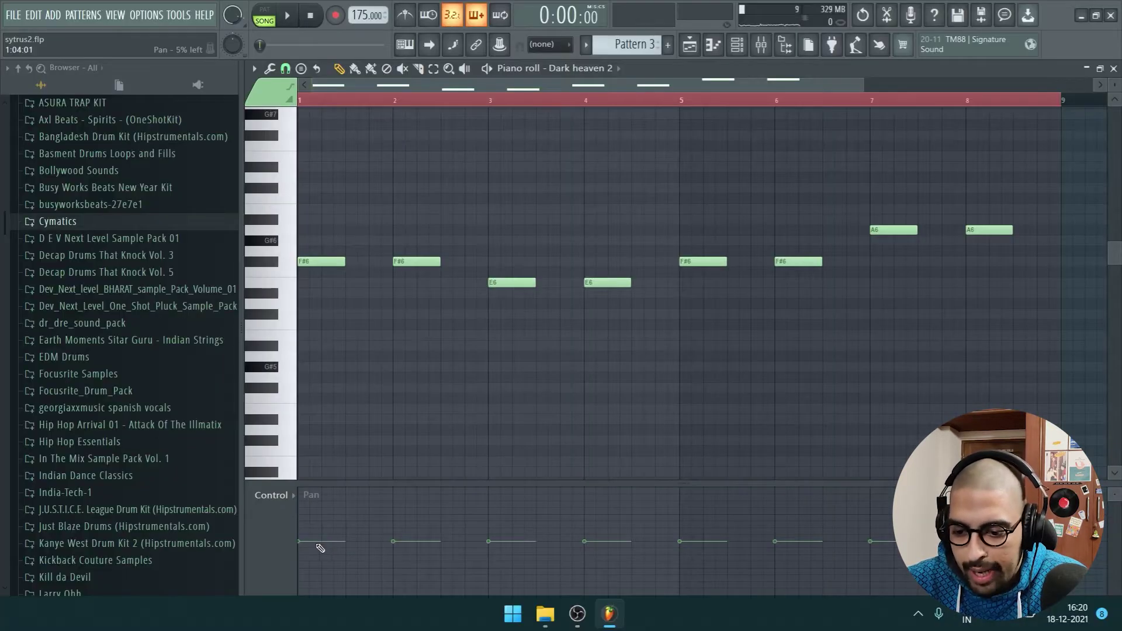
drag(320, 547, 299, 591)
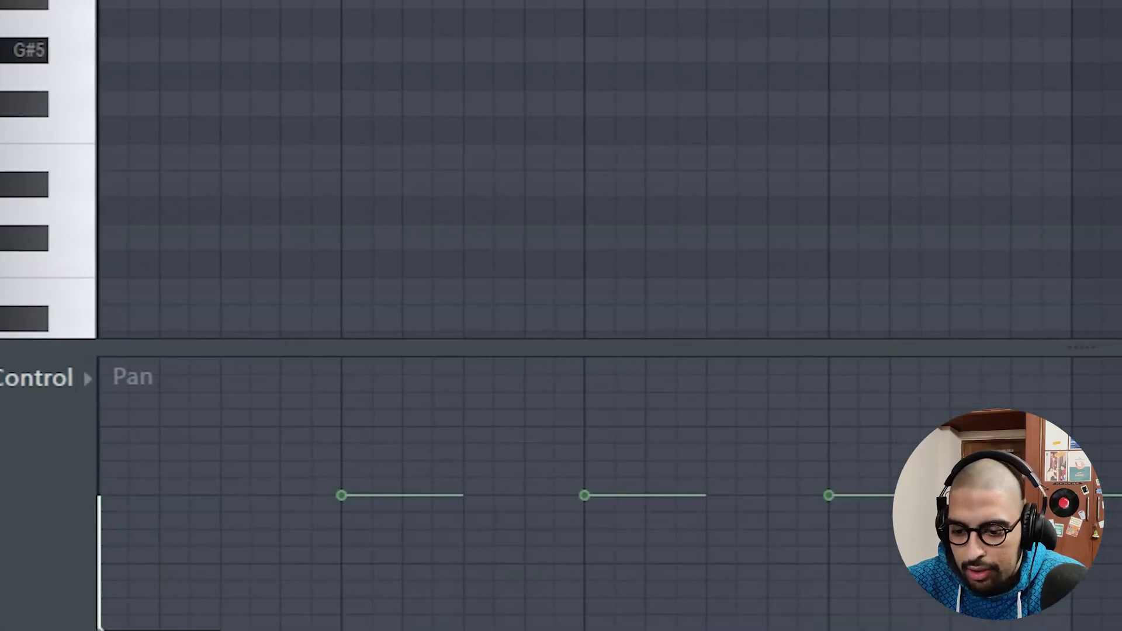
drag(390, 548, 393, 591)
drag(489, 544, 498, 439)
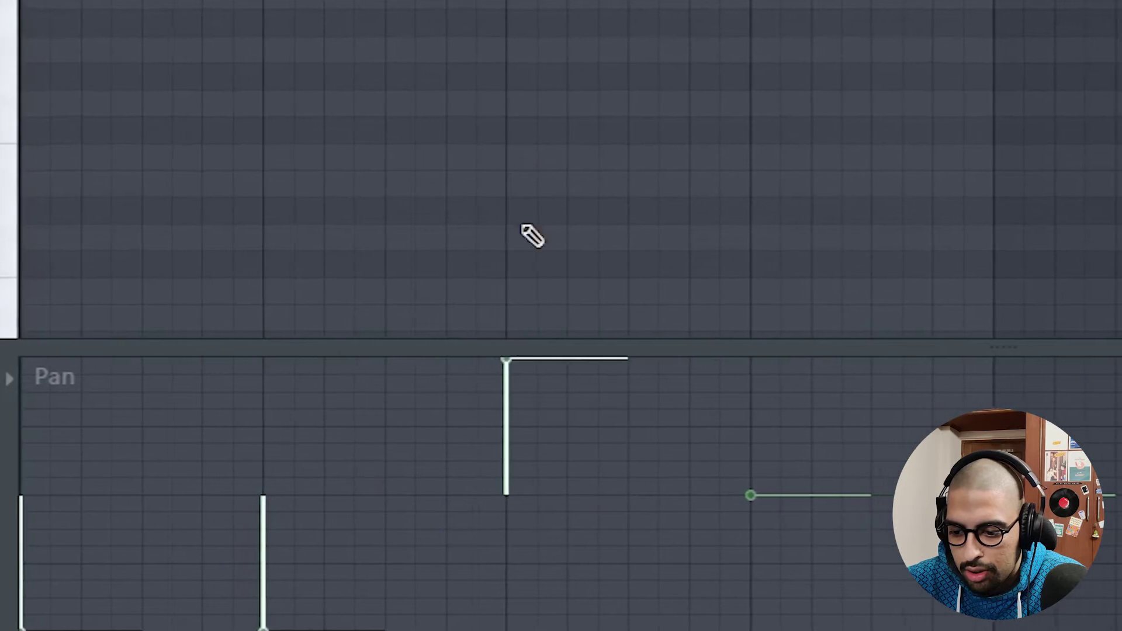
drag(771, 371, 909, 341)
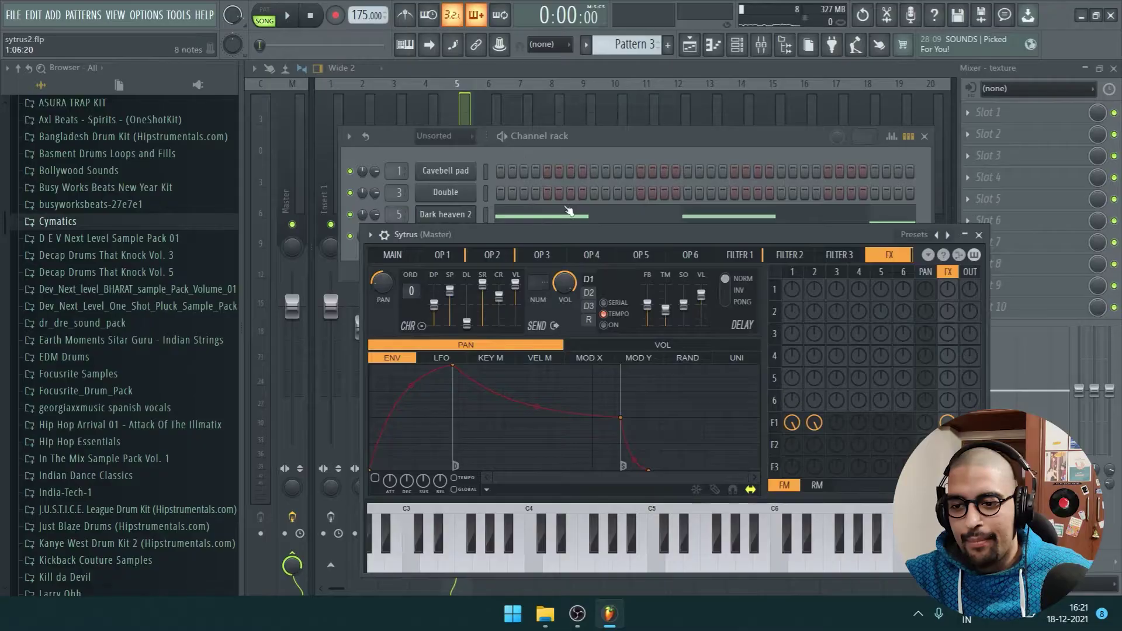
drag(586, 238, 559, 153)
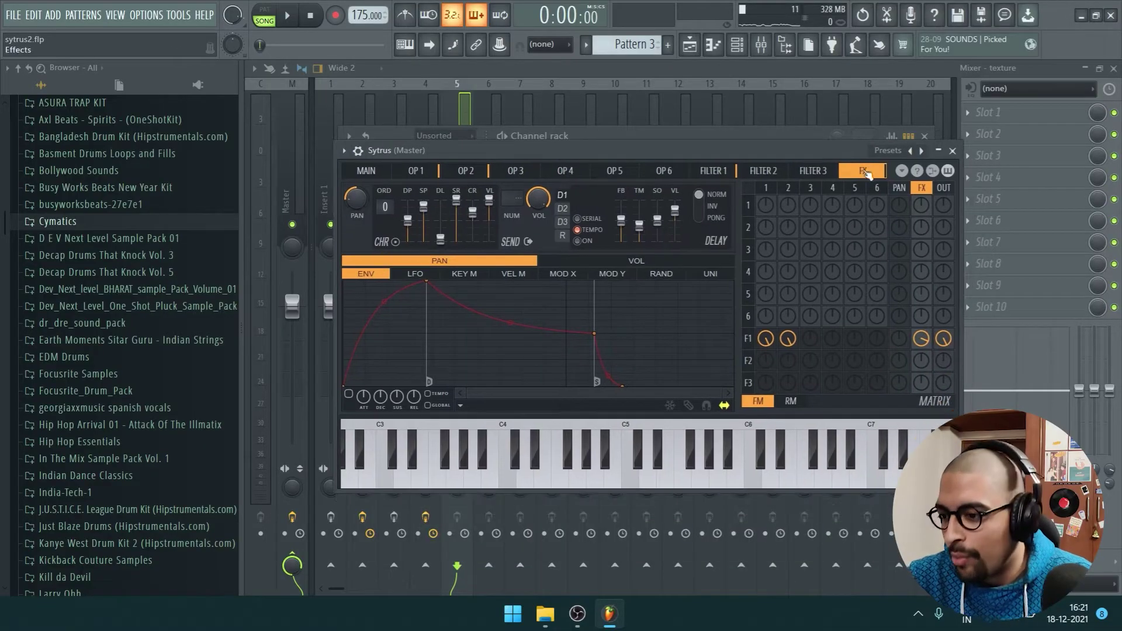
click(921, 152)
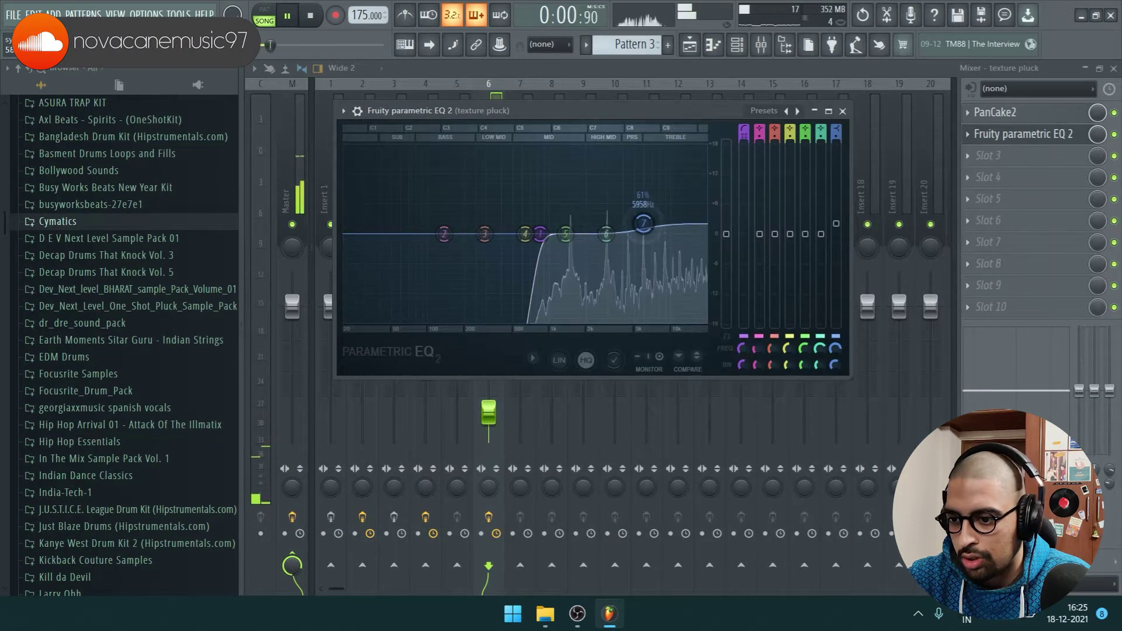
click(592, 213)
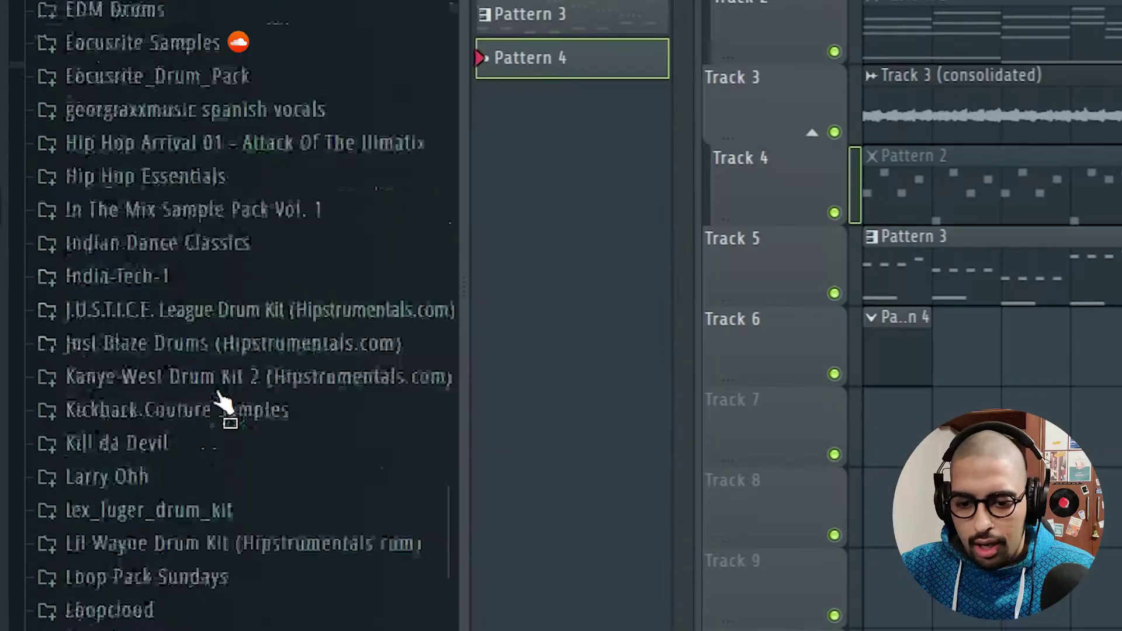
Load the Brewski clap from the 4TEEN drum kit's Claps folder into a new channel assigned to mixer track 7
scroll(225, 401, up, 9)
click(175, 301)
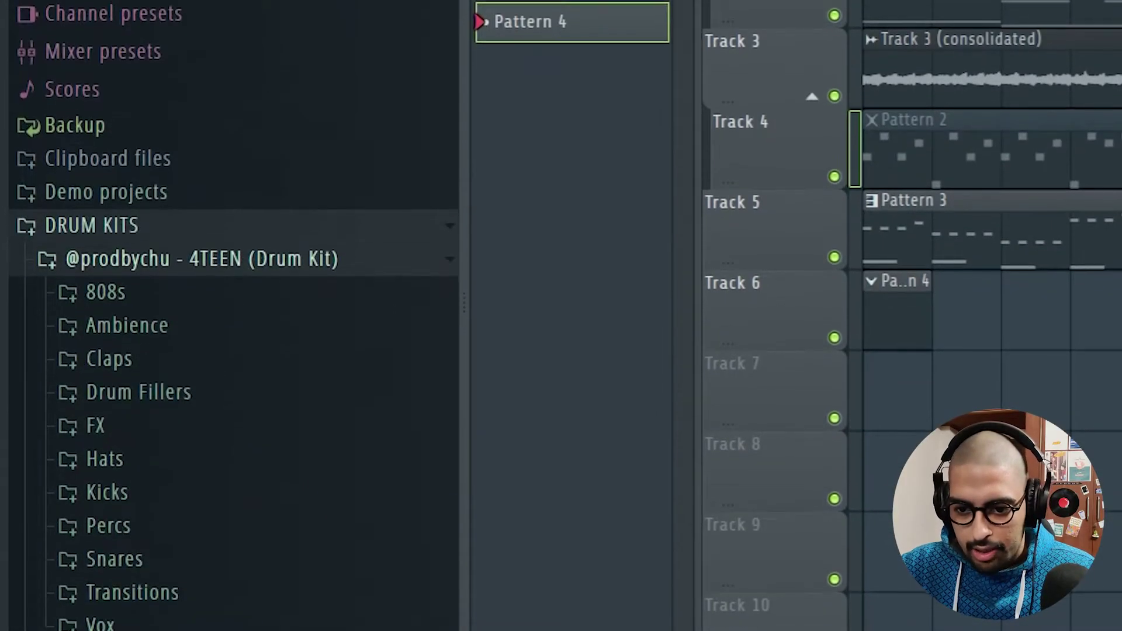
click(163, 460)
click(213, 560)
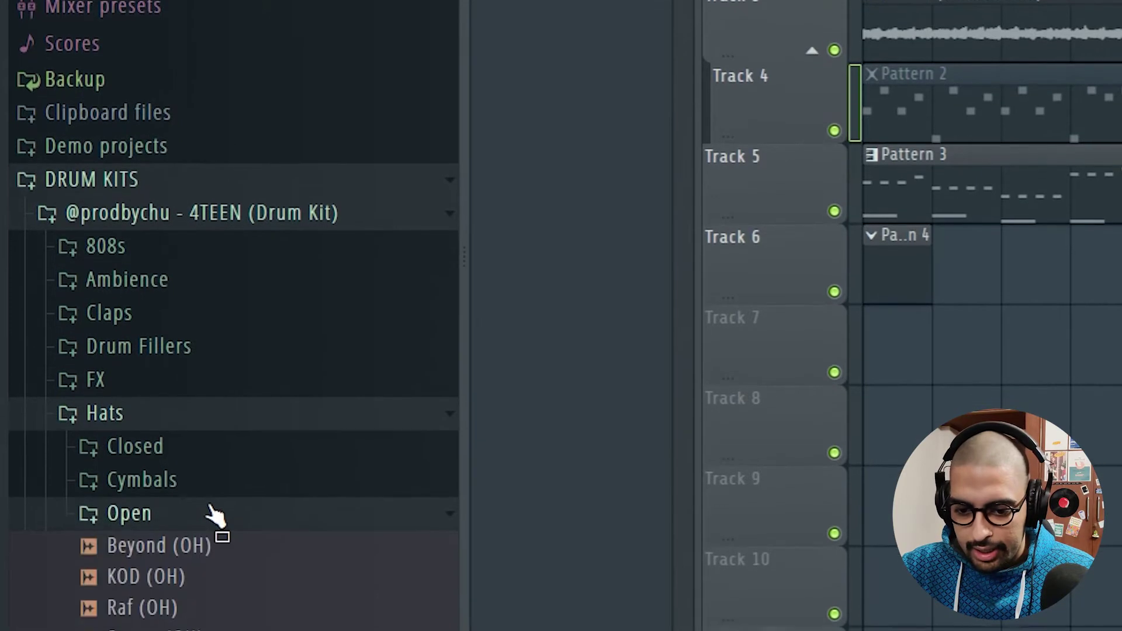
click(186, 446)
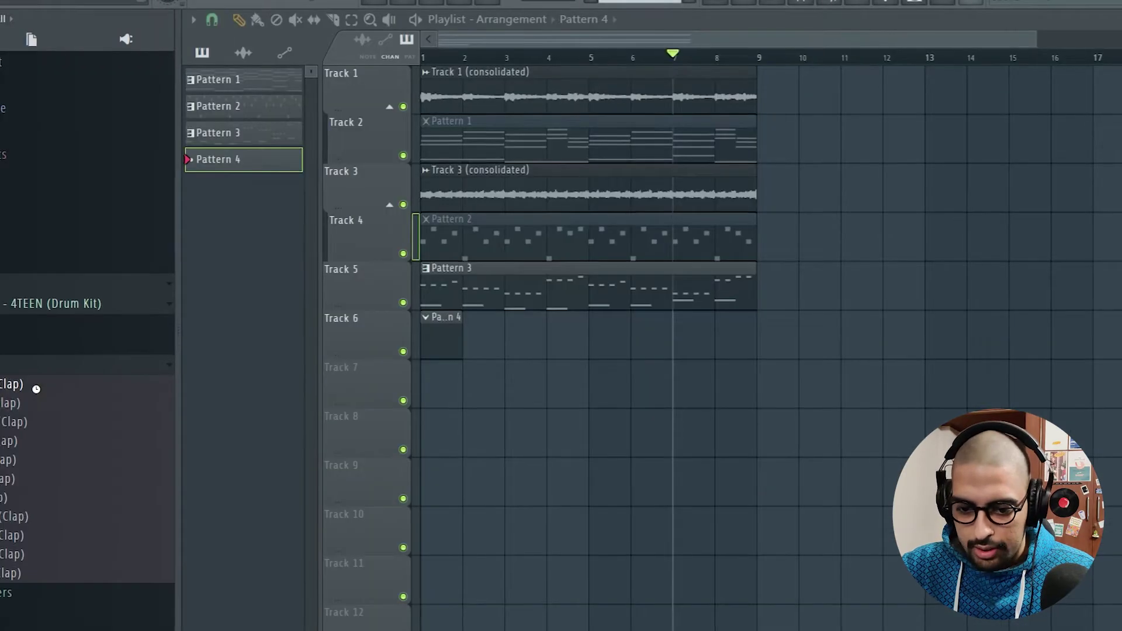
key(F6)
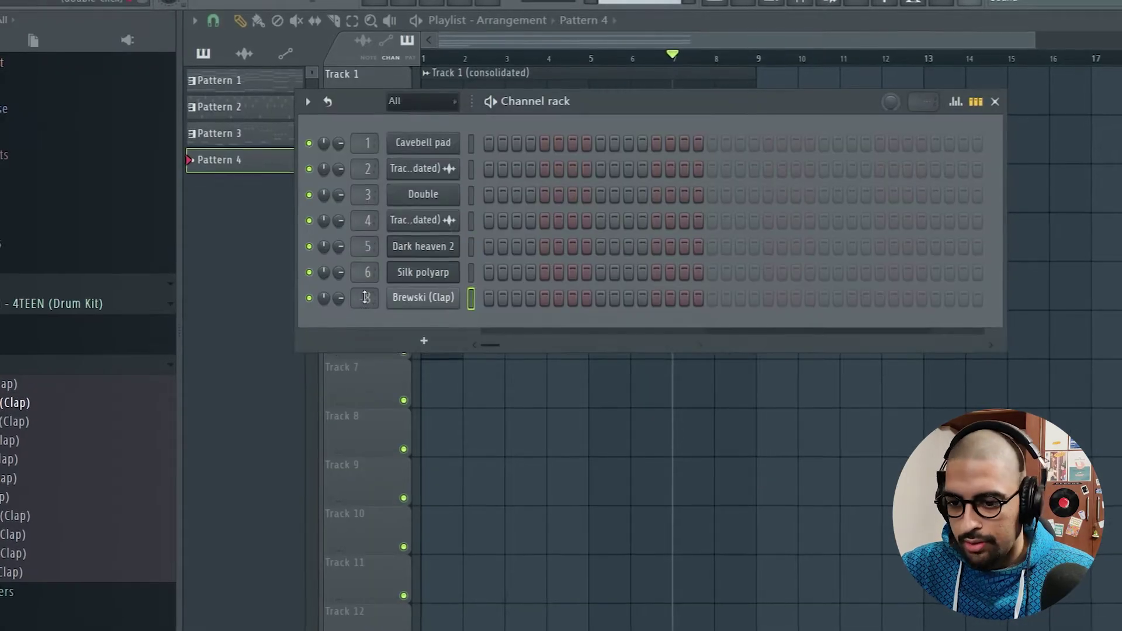
drag(365, 297, 599, 298)
Add the !_clap 4 sample from the drum kit as a new channel below the Brewski clap
key(F9)
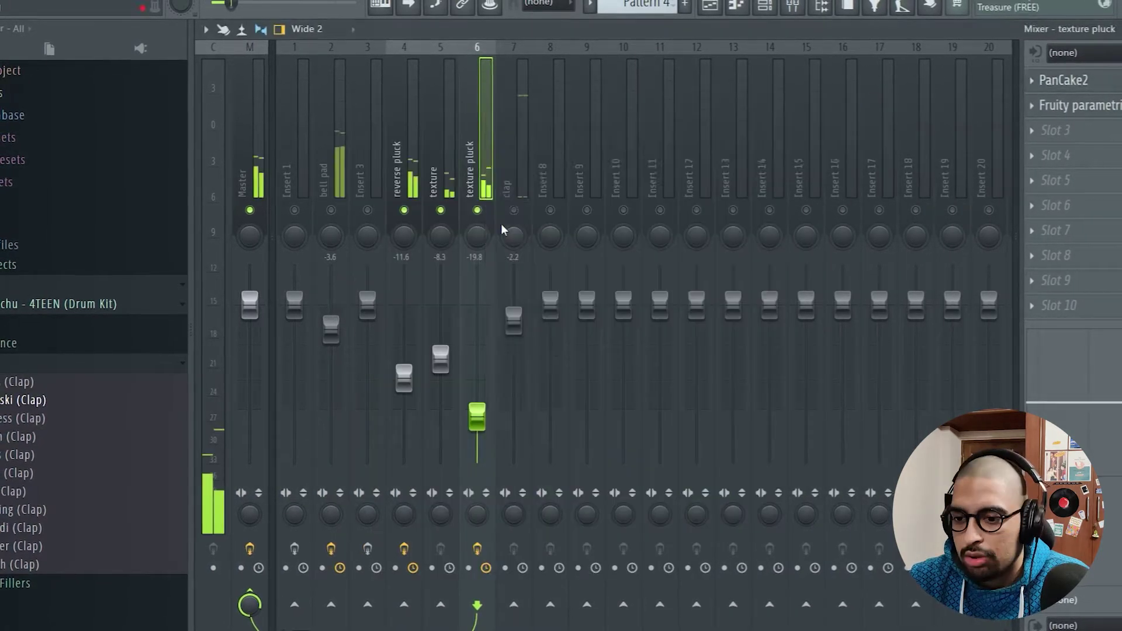
key(F6)
drag(67, 476, 362, 323)
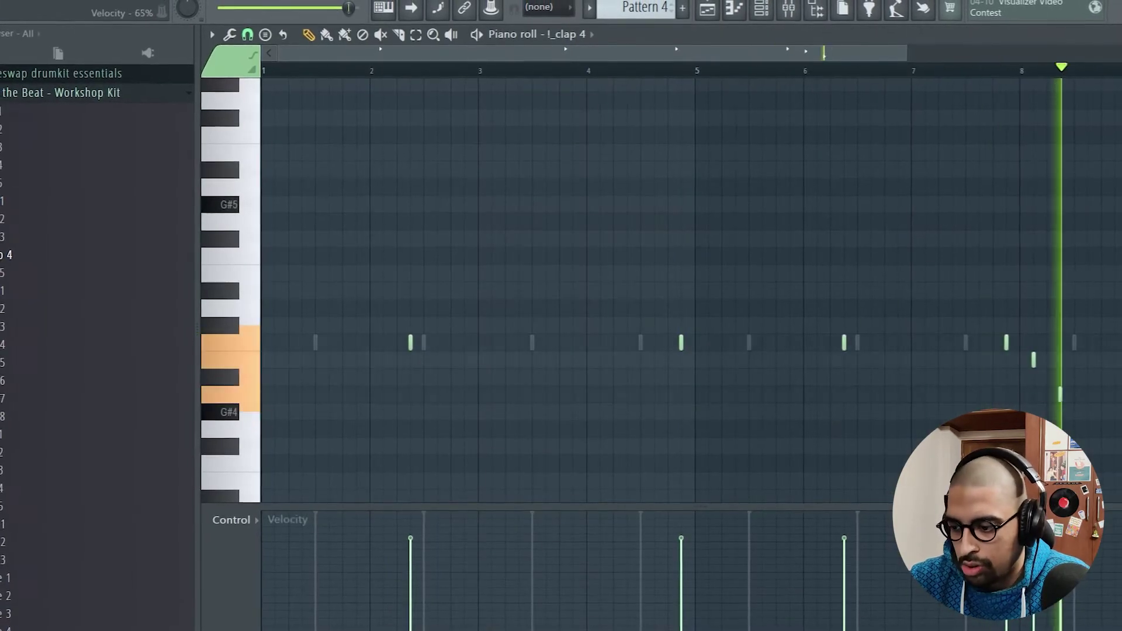
Find the closed hihats of the Cymatics Diamonds III sample pack and open one in a new channel
key(F6)
scroll(72, 543, down, 5)
scroll(76, 187, down, 10)
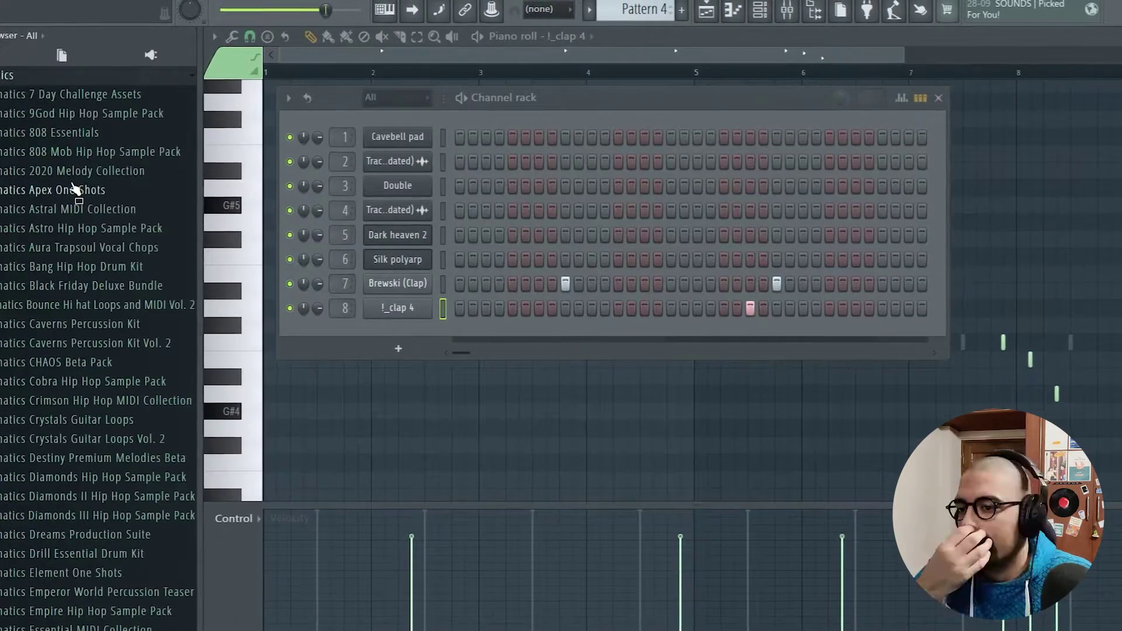
scroll(138, 475, down, 5)
right_click(111, 200)
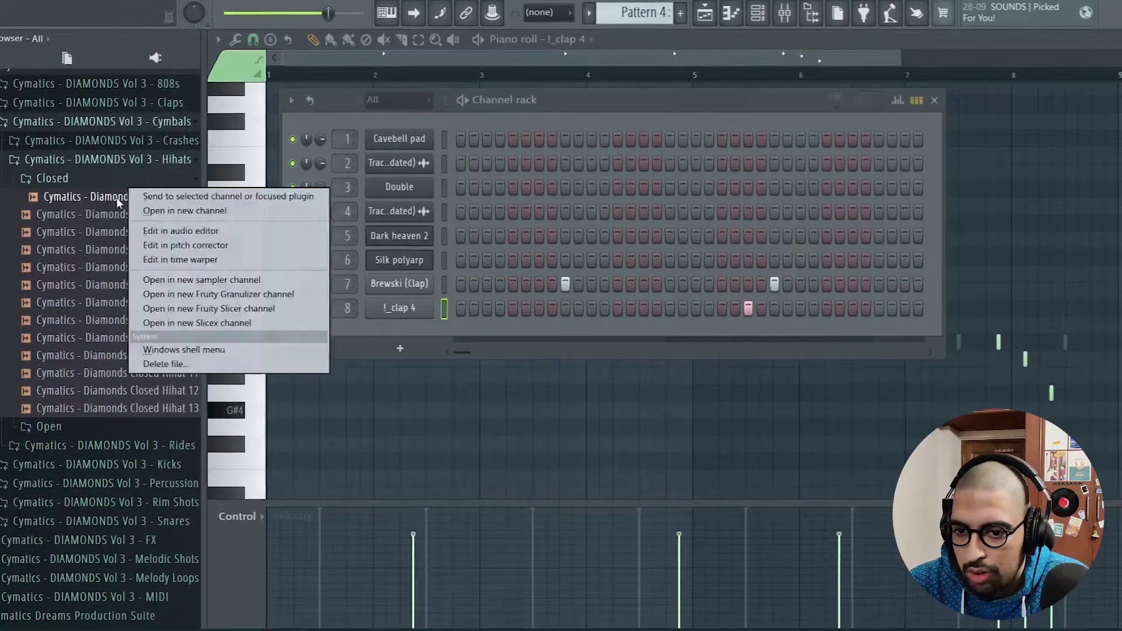
click(184, 211)
Fill the closed hihat channel on every 2 steps and slightly randomize its note velocities
right_click(399, 334)
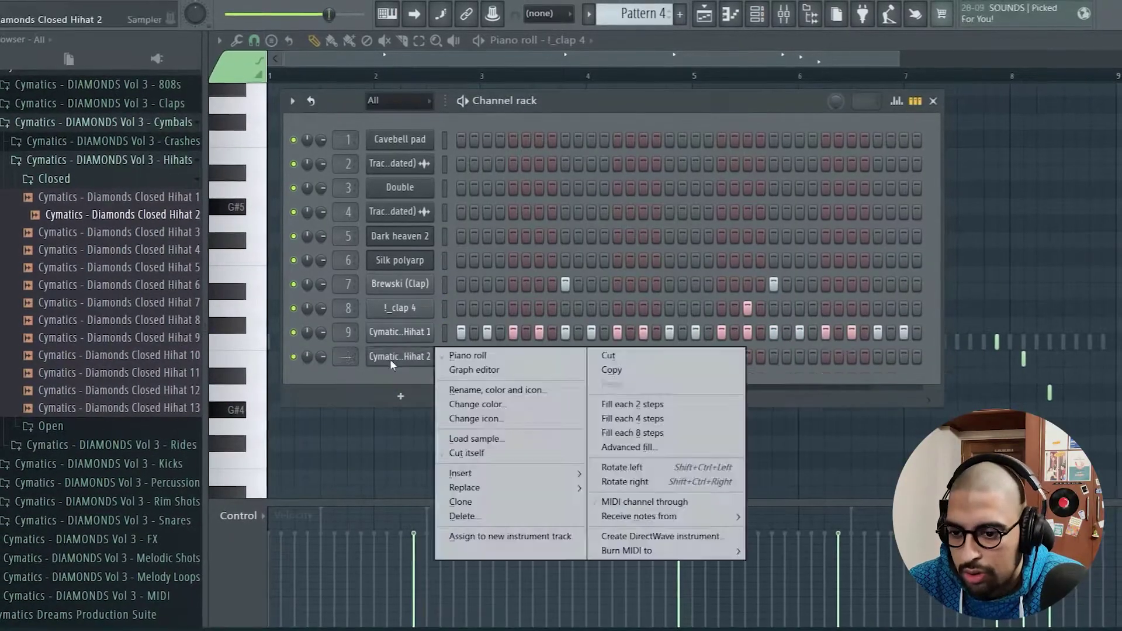
click(661, 401)
click(399, 333)
click(880, 78)
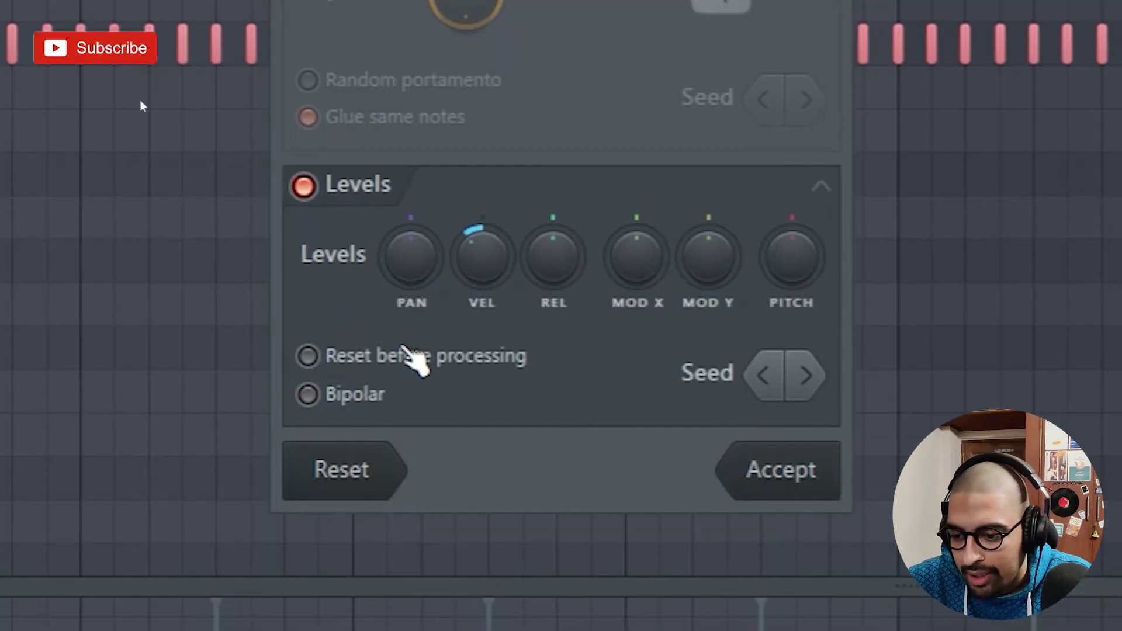
drag(482, 257, 483, 270)
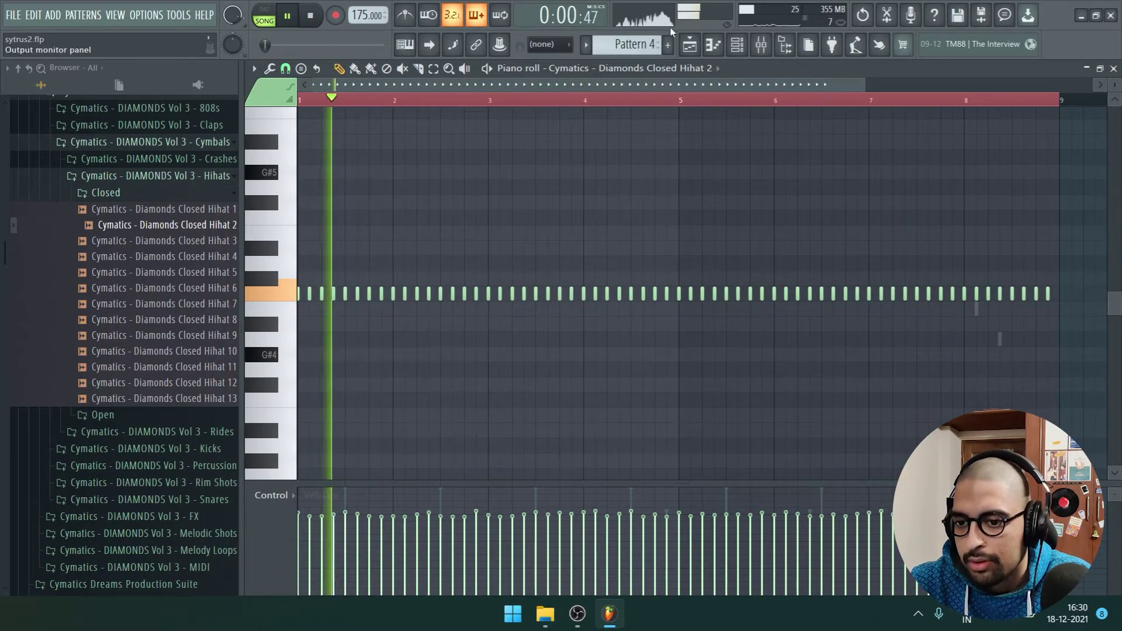
Insert Fruity Delay 2 into the first effect slot of the ch1 hihat mixer track
key(F9)
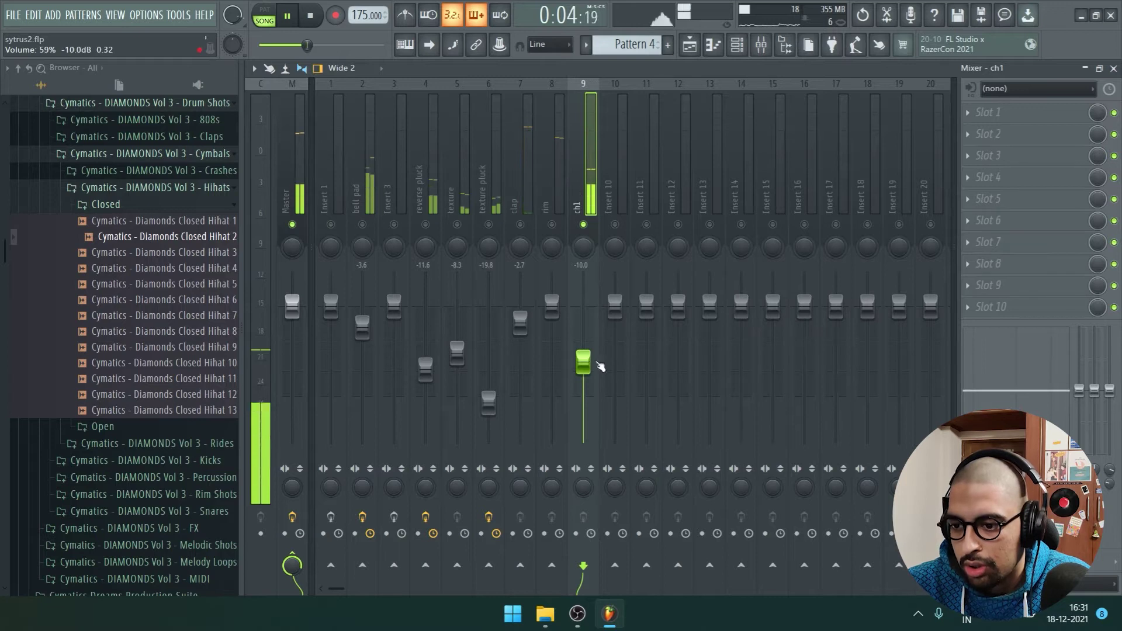
key(space)
click(994, 120)
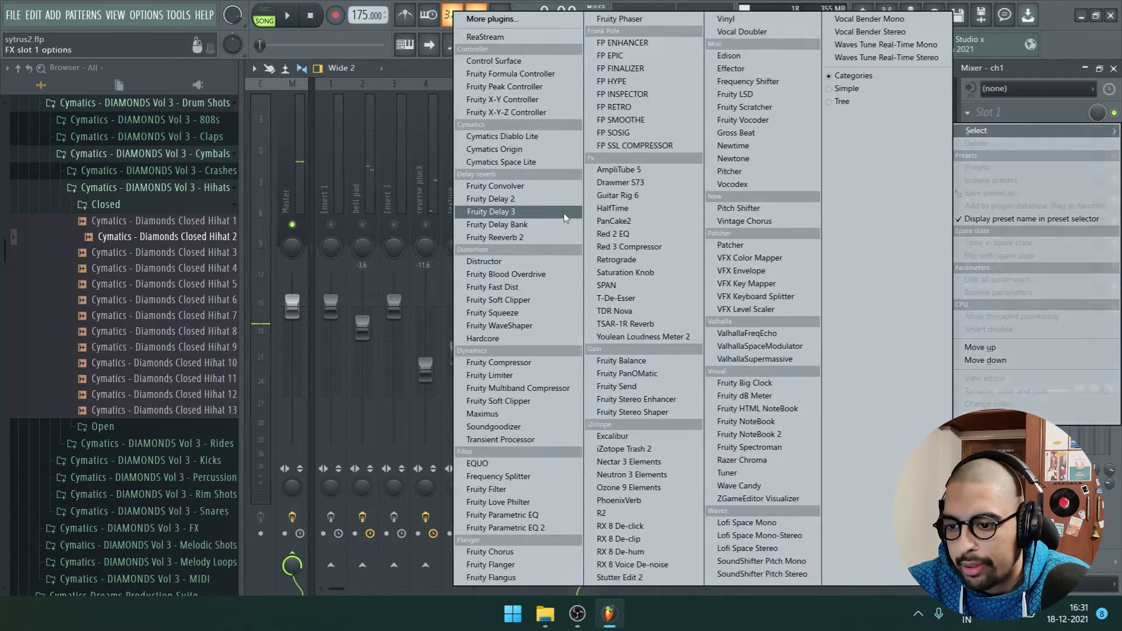
click(508, 198)
Pan the Fruity Delay 2 input left, lower its input volume and feedback cutoff, and offset the time about 1.3 ms right
drag(475, 204, 592, 178)
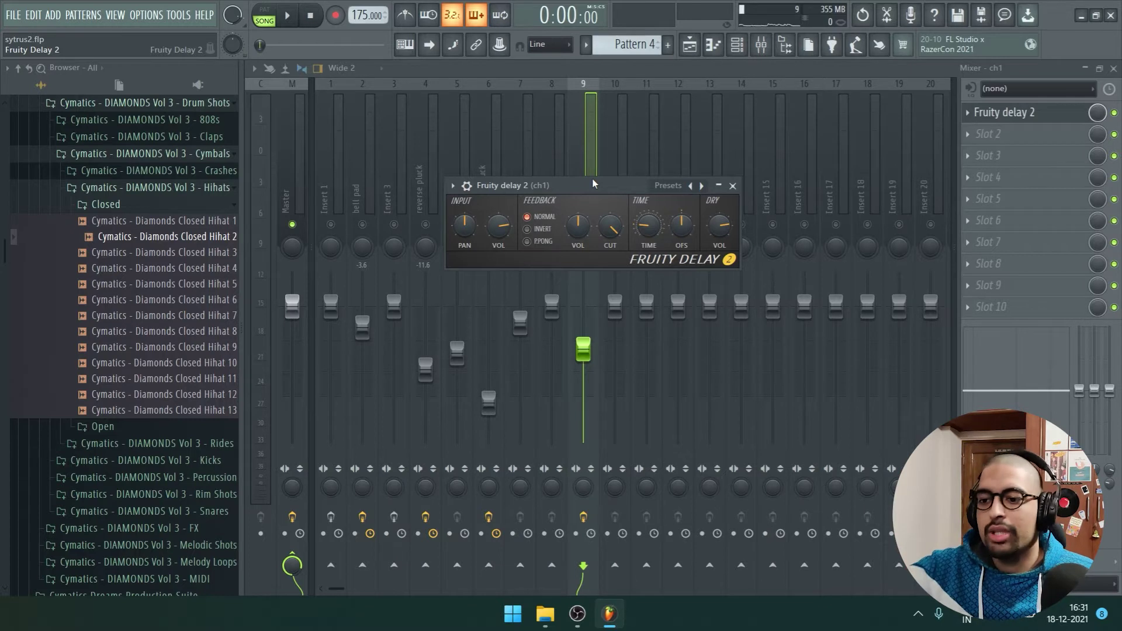
drag(581, 184, 681, 127)
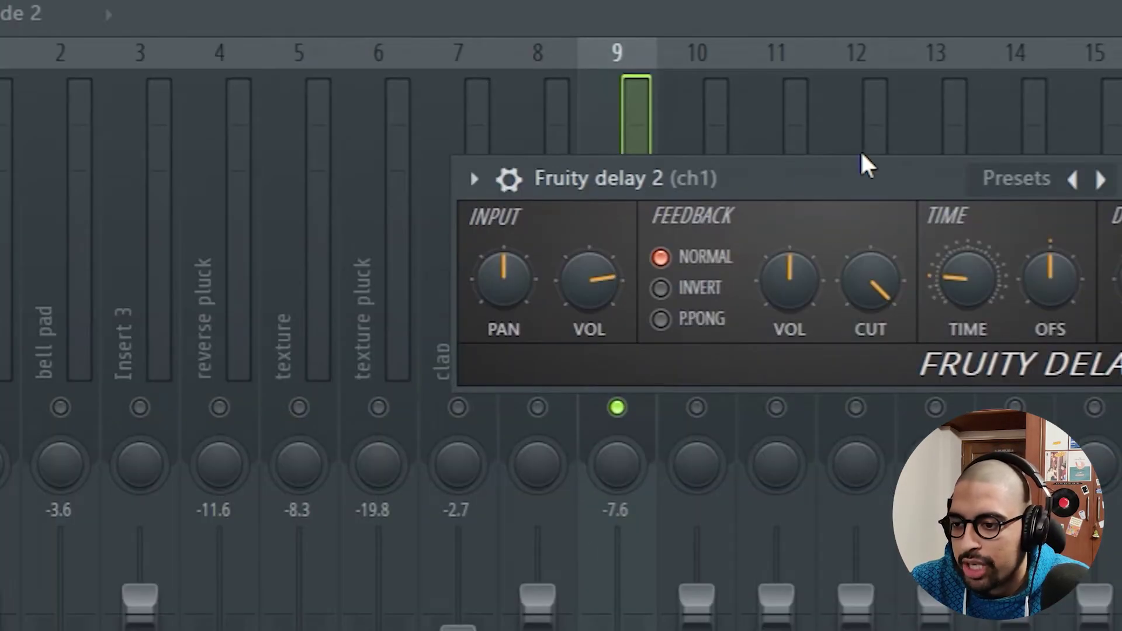
drag(826, 194, 589, 196)
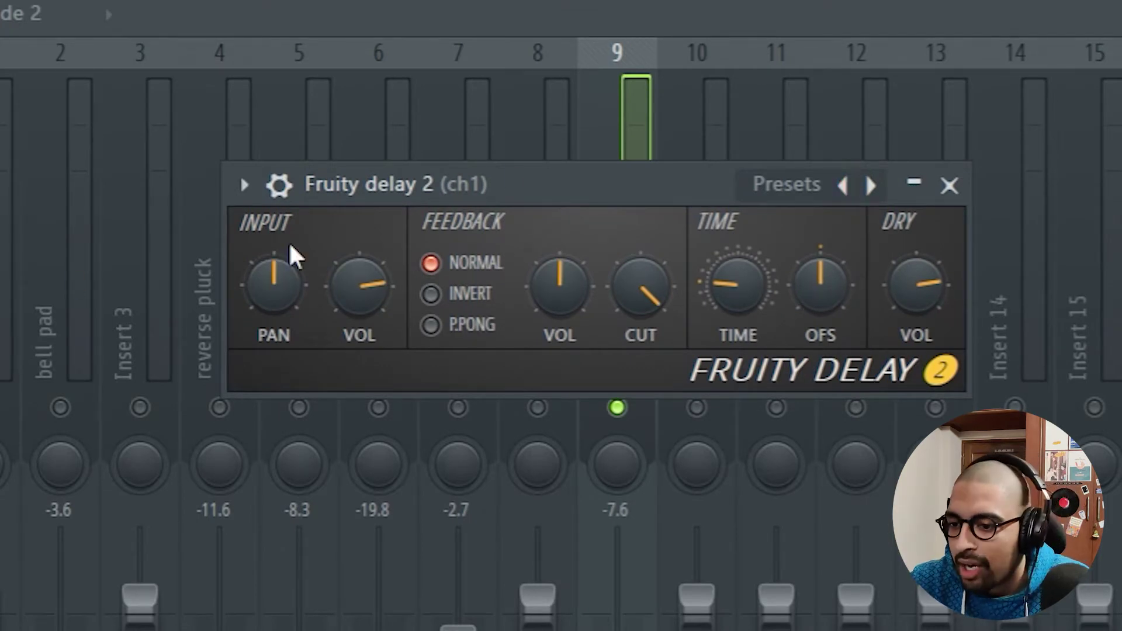
drag(659, 188, 500, 203)
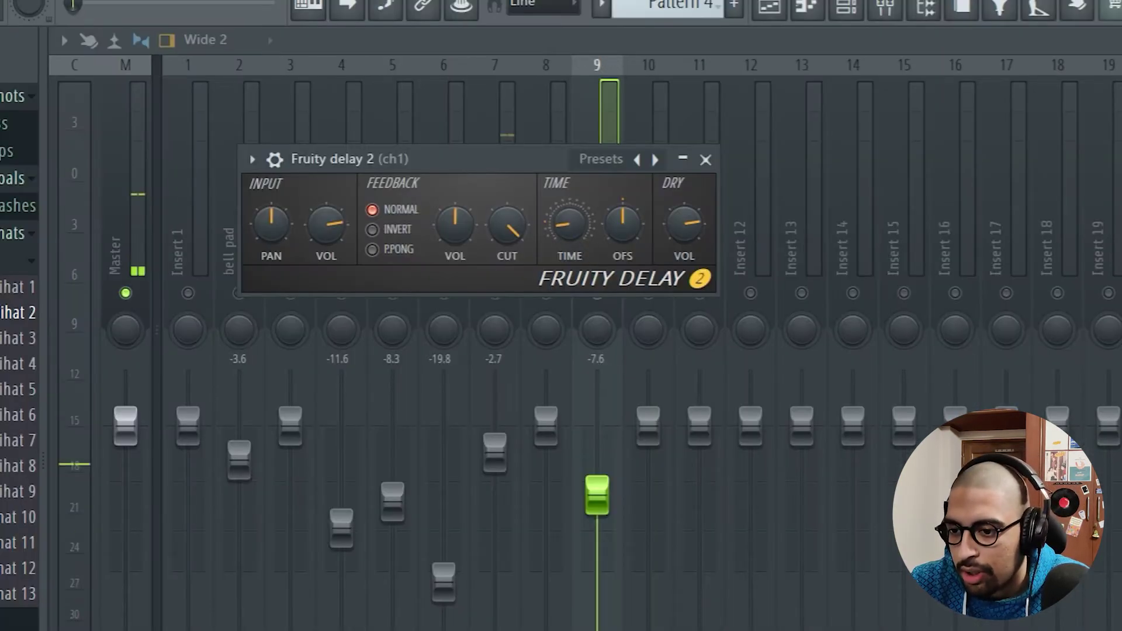
drag(527, 169, 555, 203)
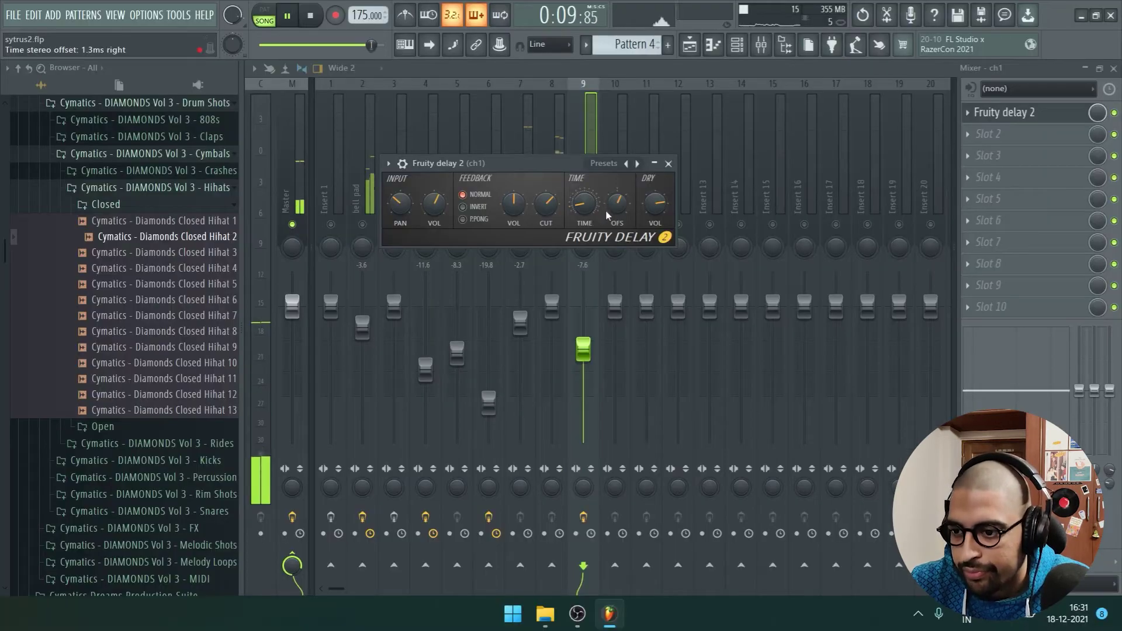
drag(565, 171, 569, 192)
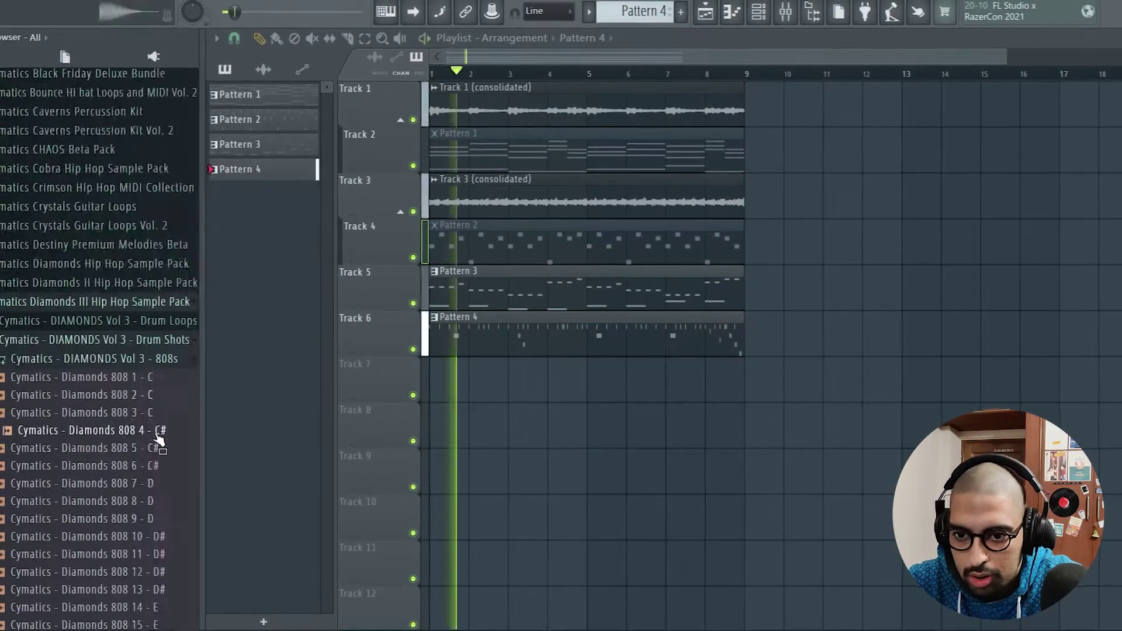
Pick the Cymatics Diamonds 808 23 - G sample and duplicate its note pattern from bars 1 to 4 into bars 5 to 8
scroll(140, 432, down, 7)
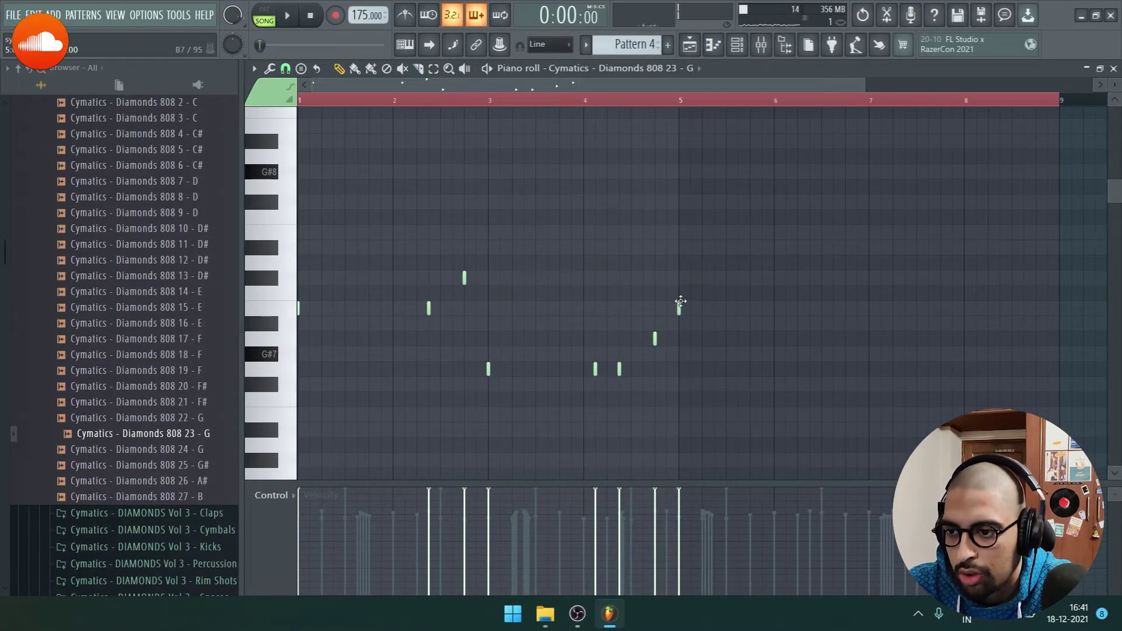
click(684, 102)
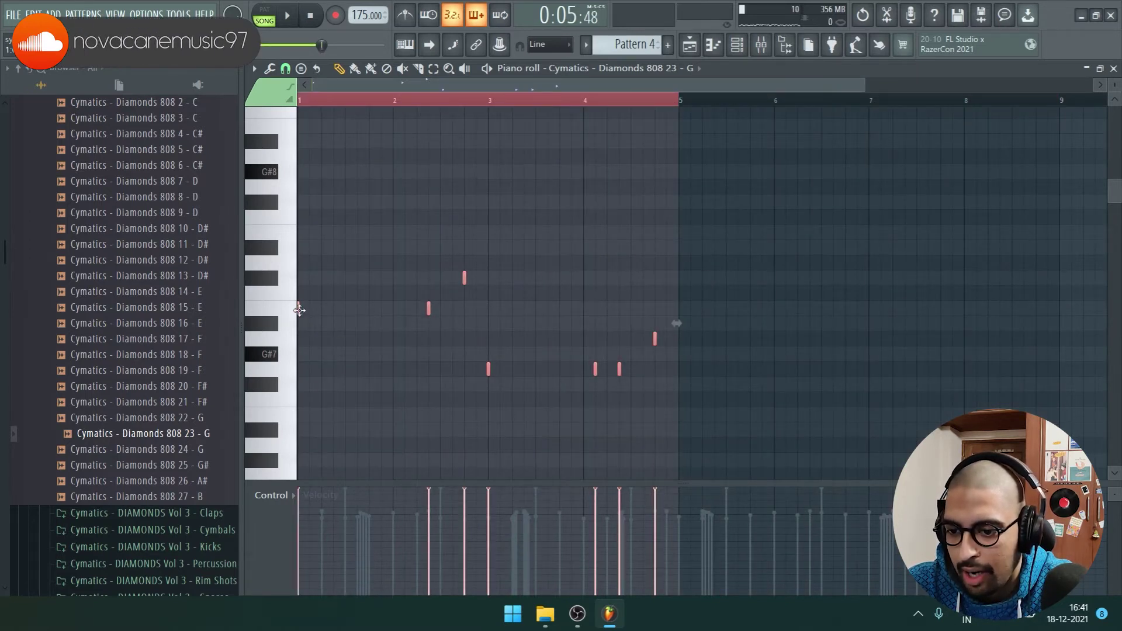
key(ctrl+b)
key(space)
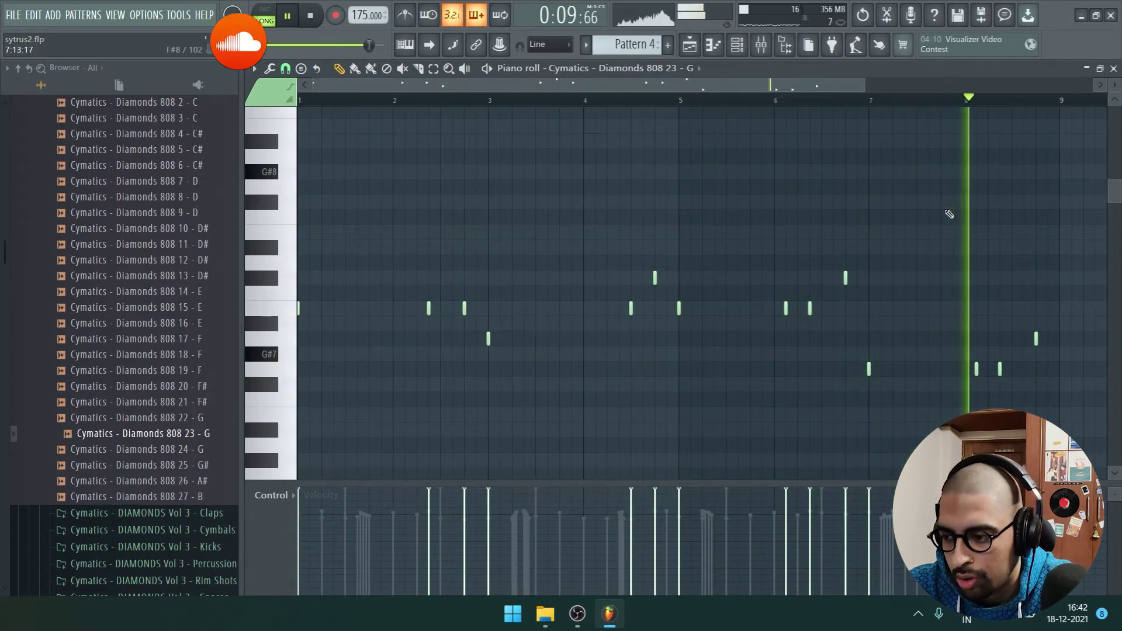
Route the 808 channel to mixer track 12 with a level of about -7.7 dB and show the channel rack
key(ctrl+l)
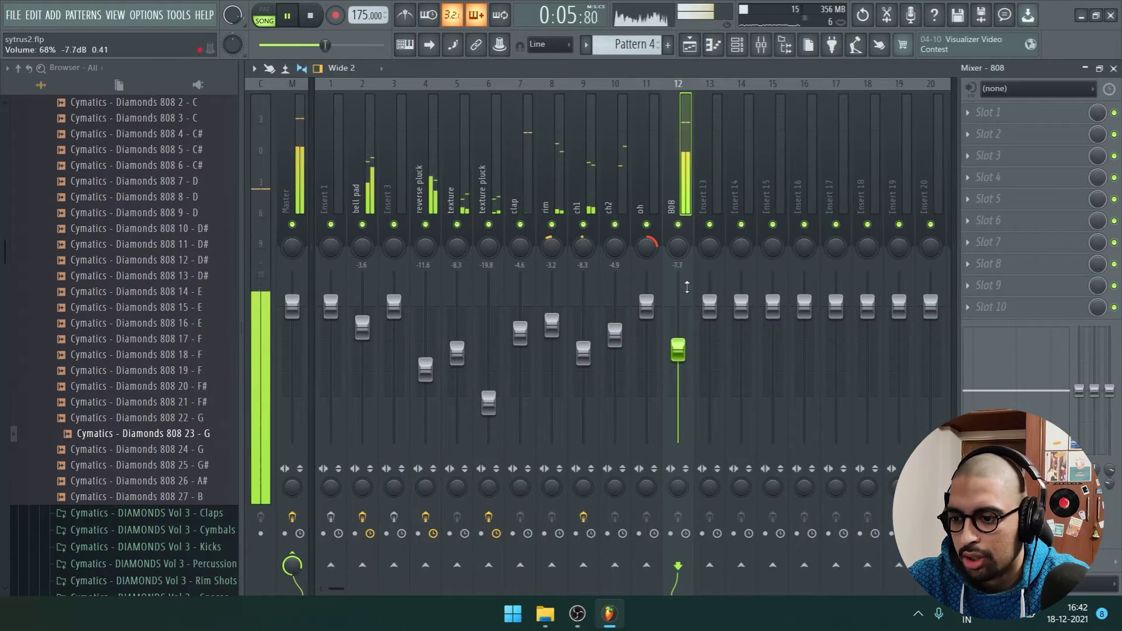
click(737, 45)
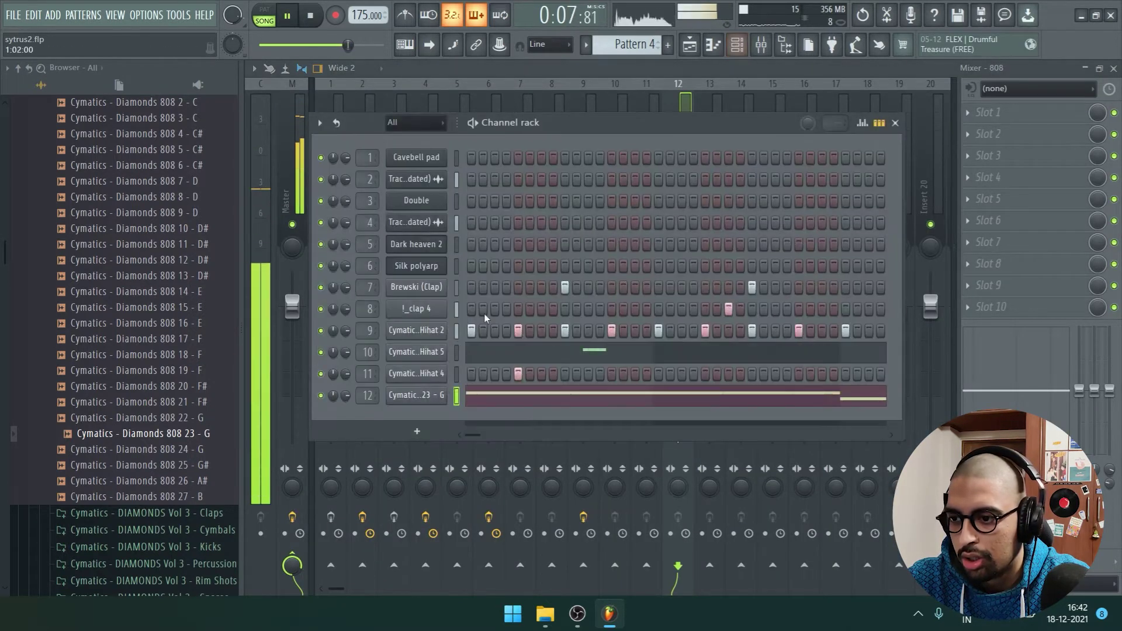
Write the Cymatics Diamonds Kick 15 - E notes against the other drum parts, accept the note properties and play the pattern
click(430, 395)
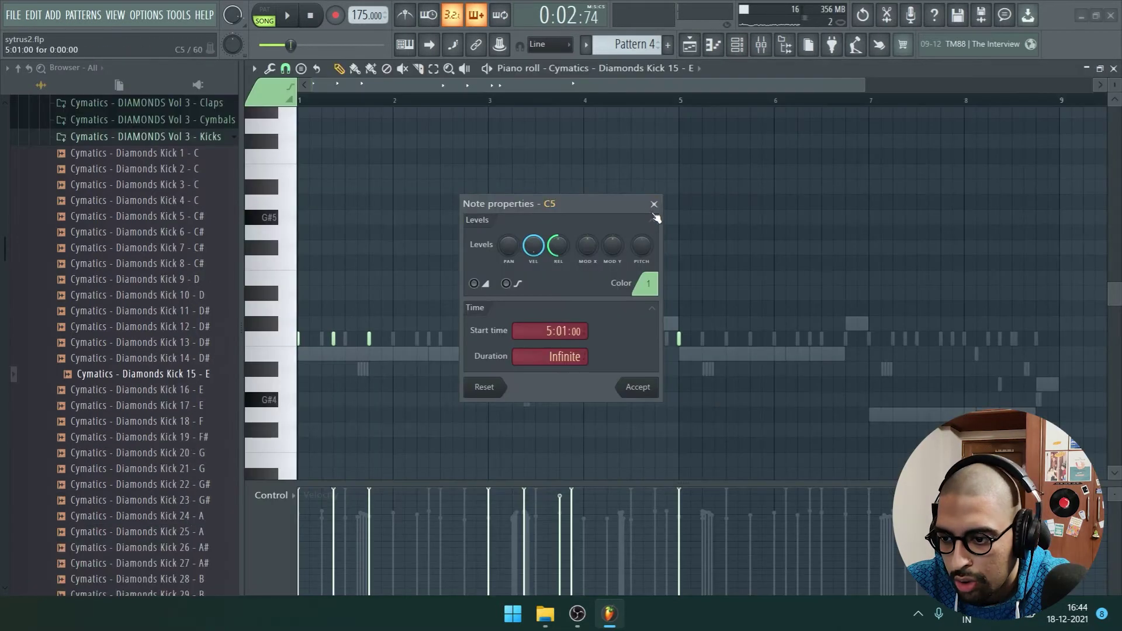
key(Return)
key(space)
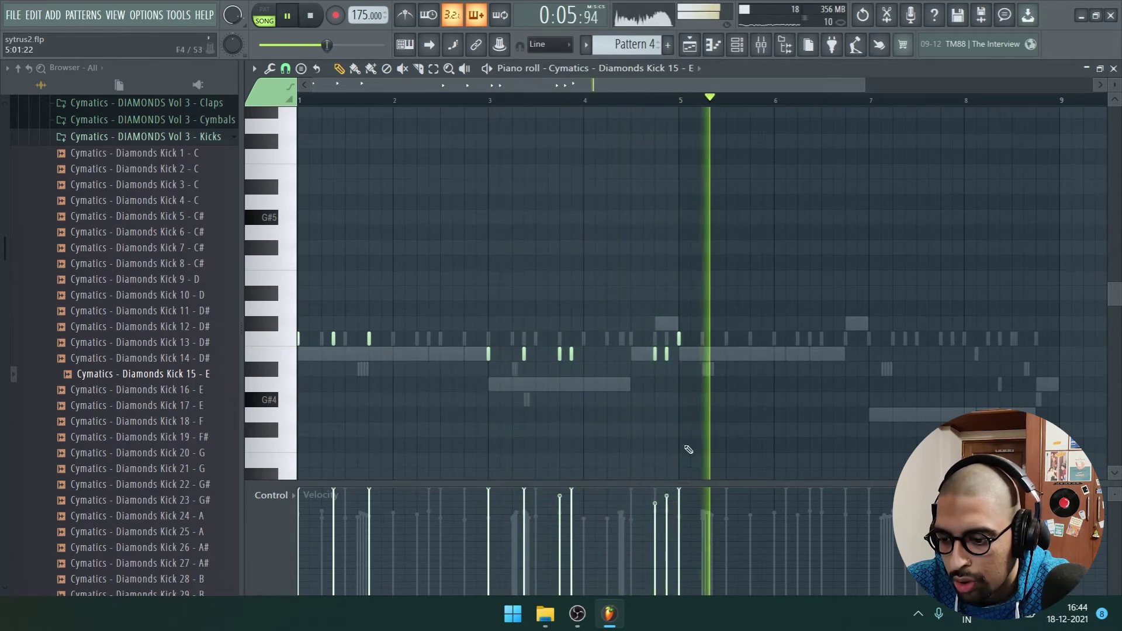
key(space)
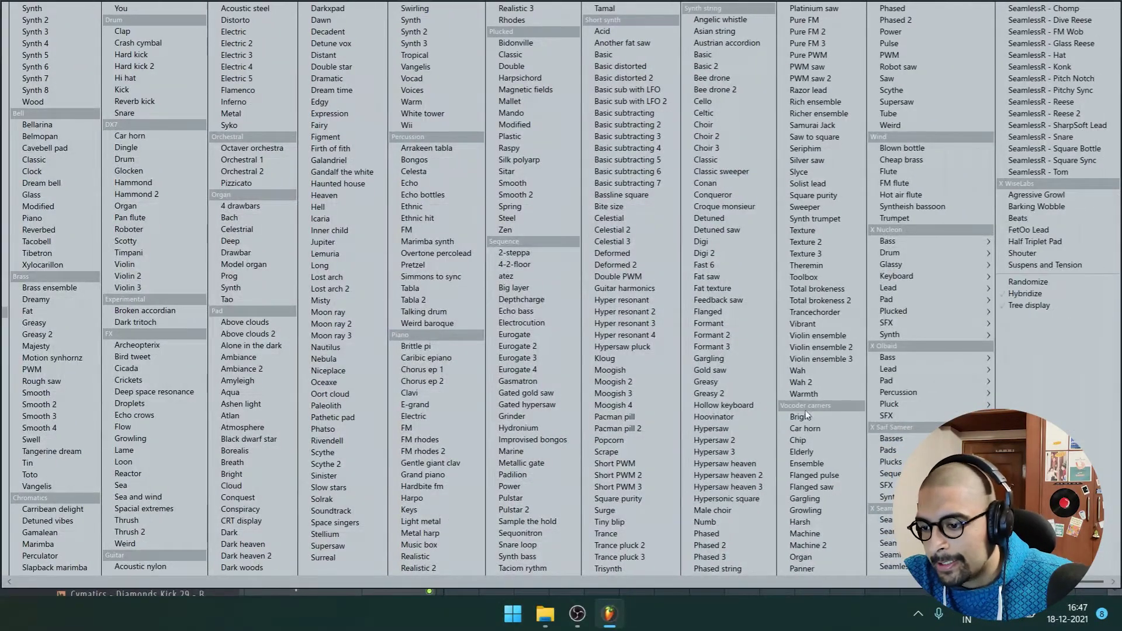
Load the Flute preset from the Wind group into a new Sytrus channel and close its window
click(936, 187)
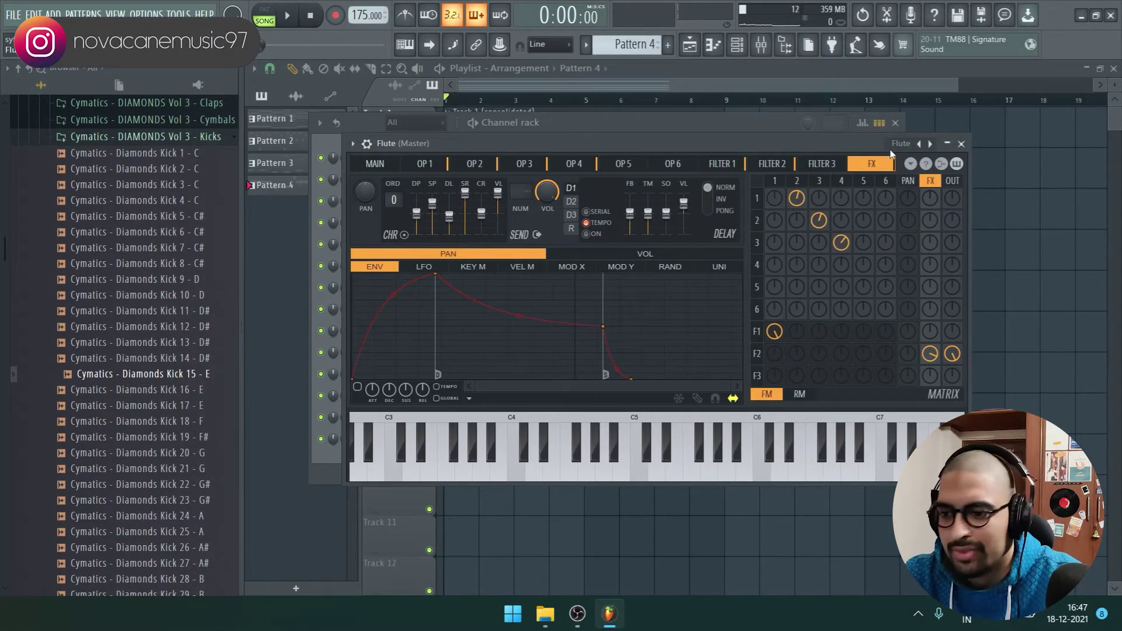
click(961, 143)
key(F6)
Write one-bar Flute notes F#5, E5, D5 and G#5 in Pattern 5 and route the channel to mixer track 14
key(space)
key(F7)
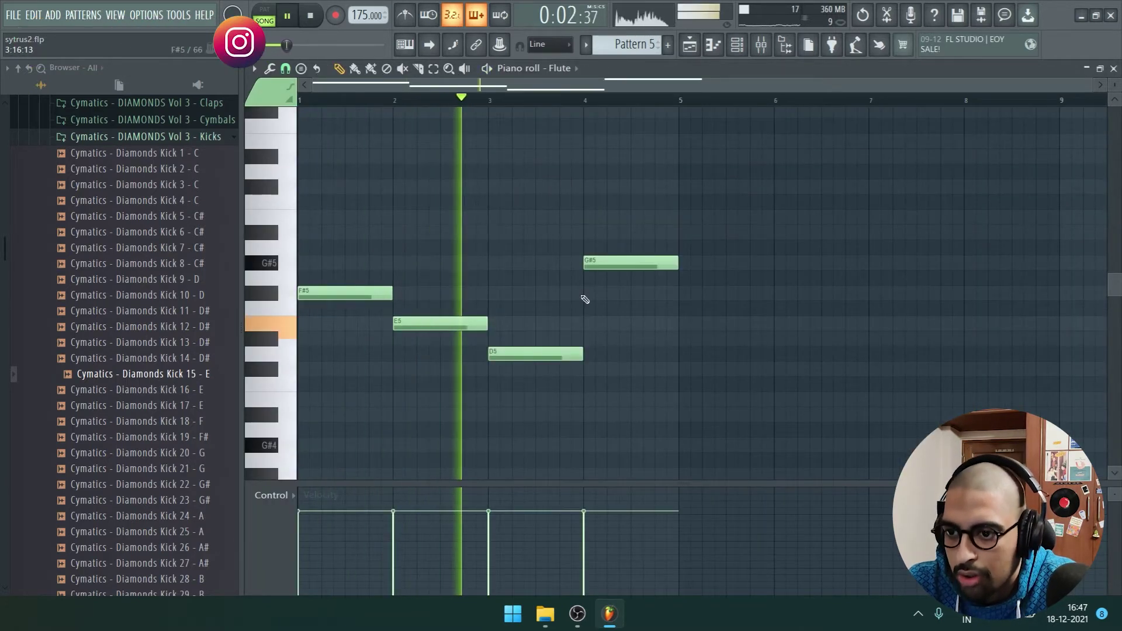
click(761, 44)
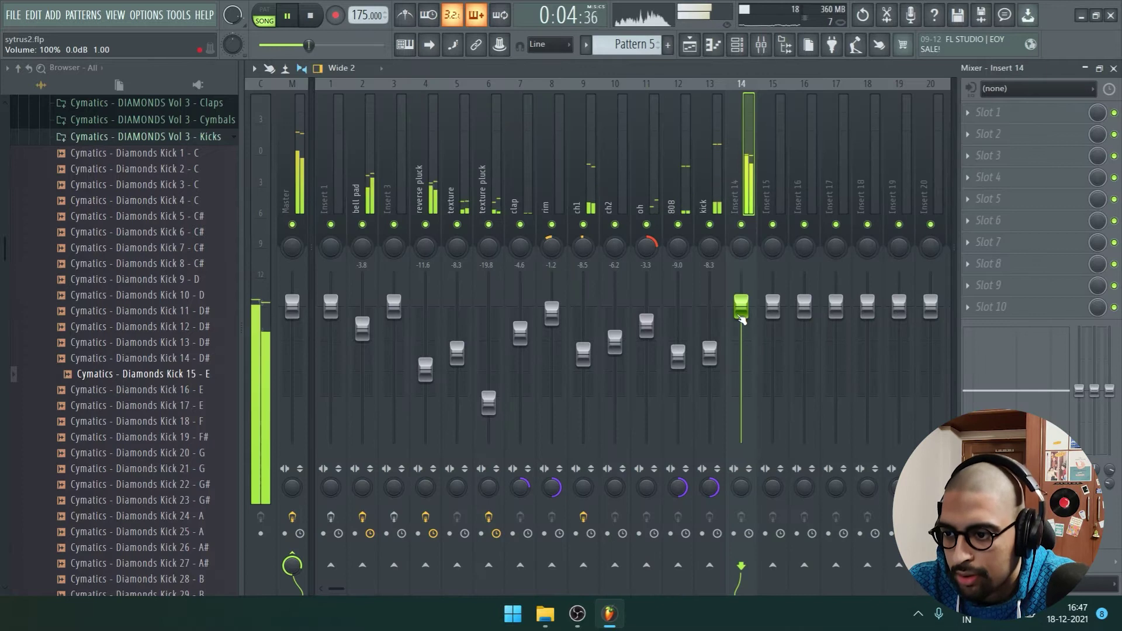
key(space)
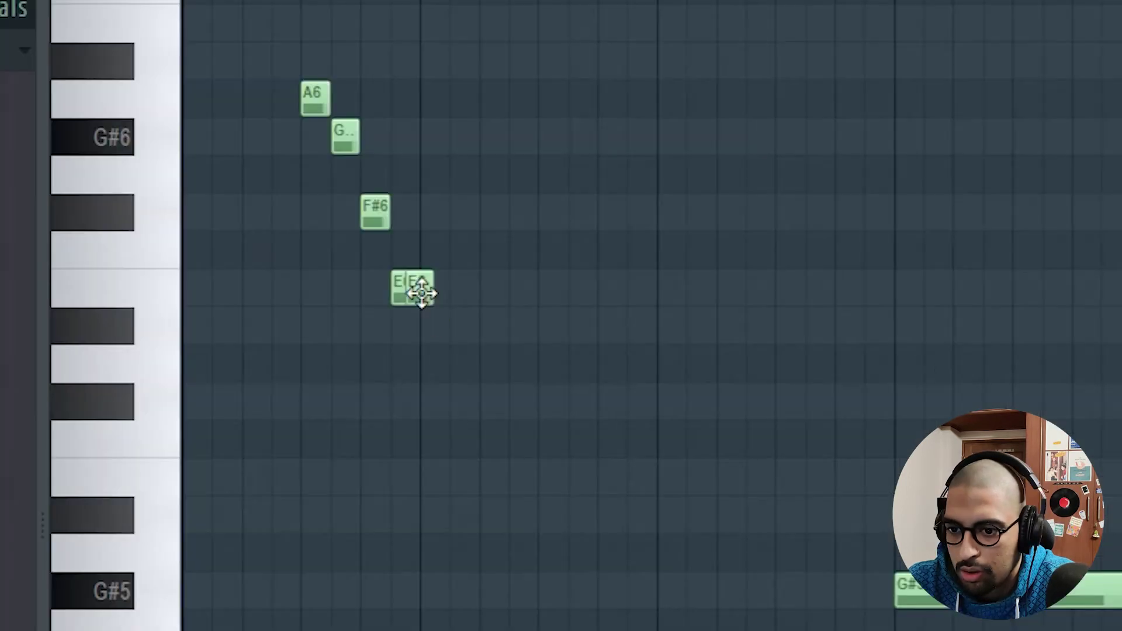
Extend the flute's descending run with D6 and E6 in bar 2 and set the C#6 note's velocity to 50%
right_click(422, 292)
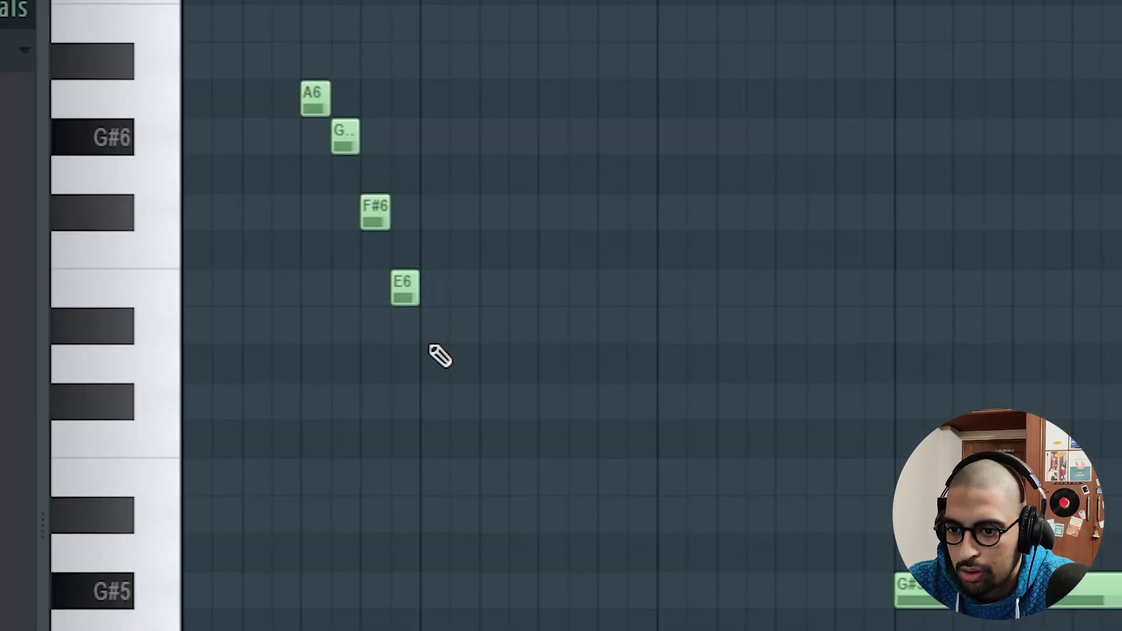
click(435, 362)
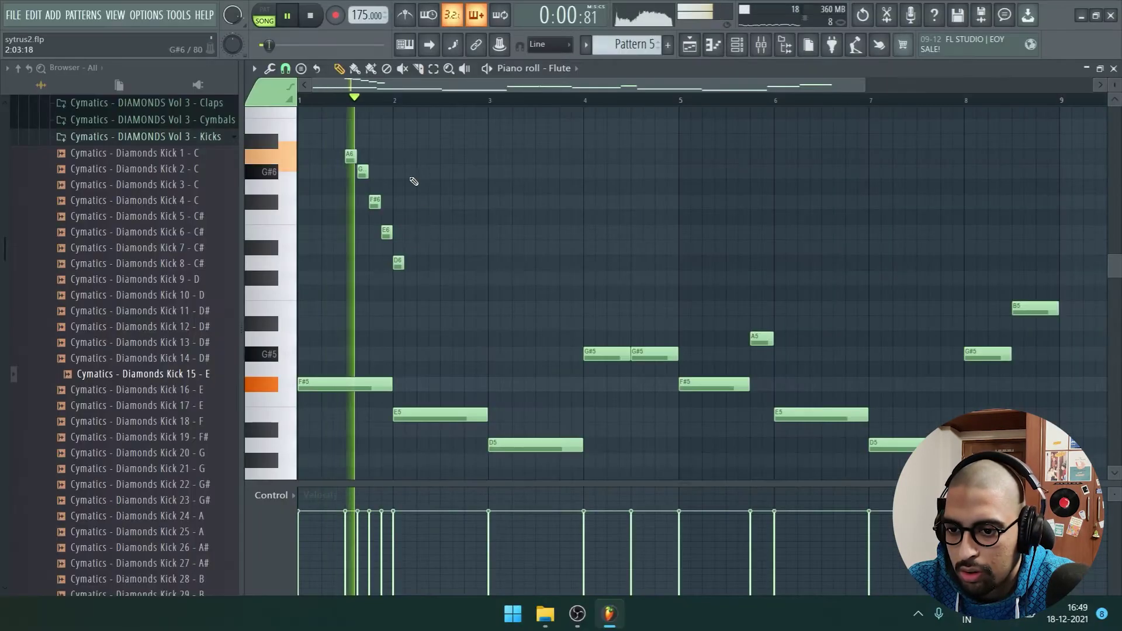
scroll(371, 98, up, 2)
drag(437, 267, 501, 271)
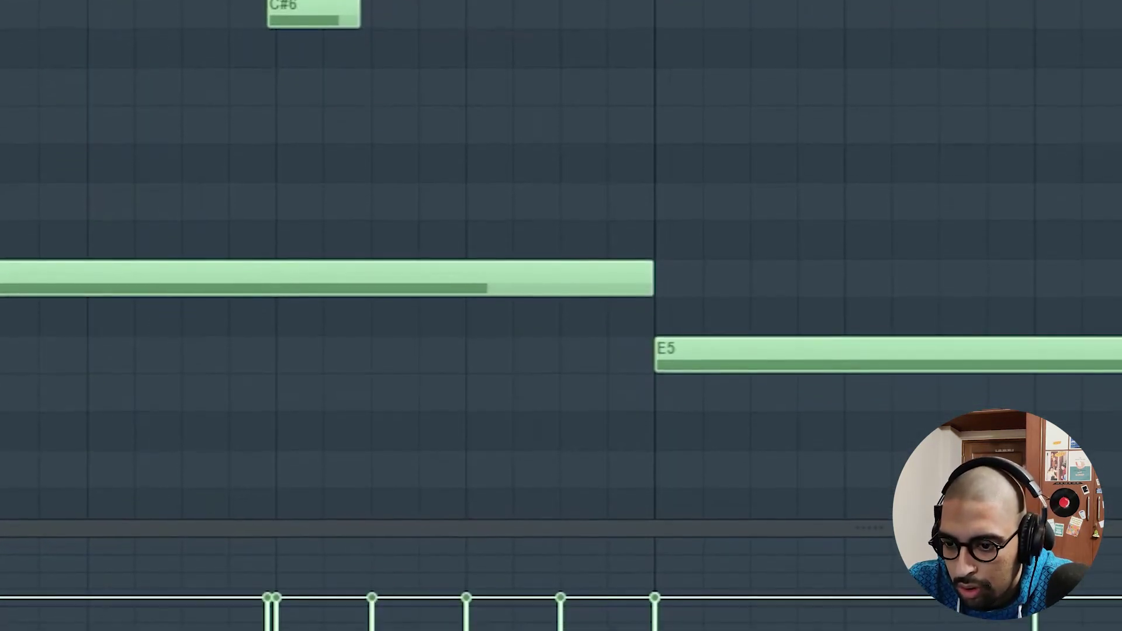
click(269, 629)
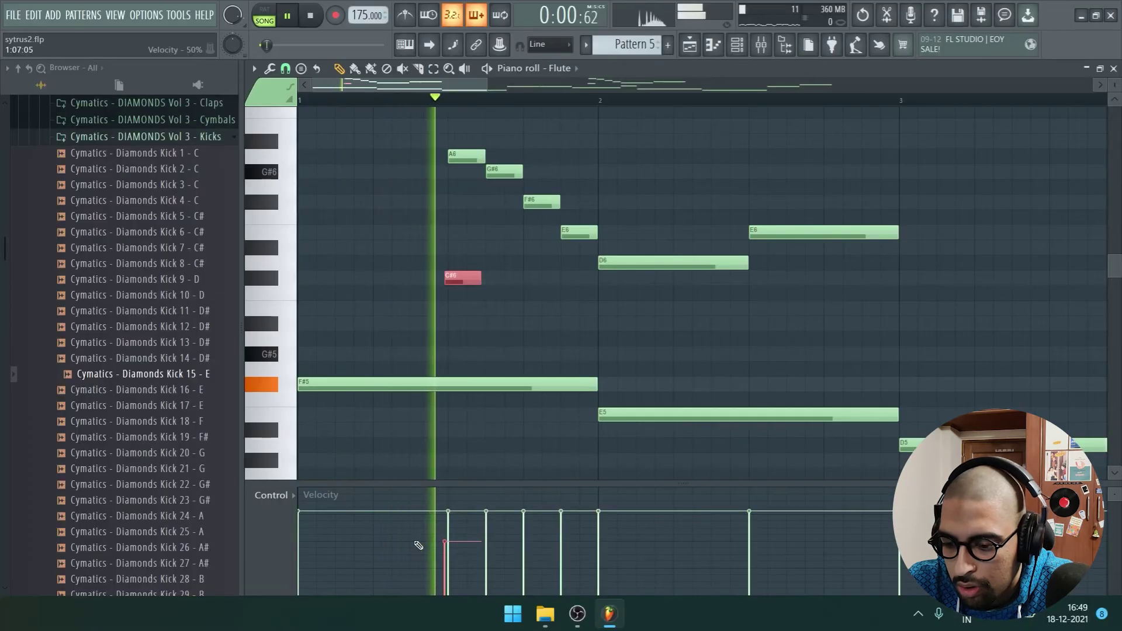
click(481, 308)
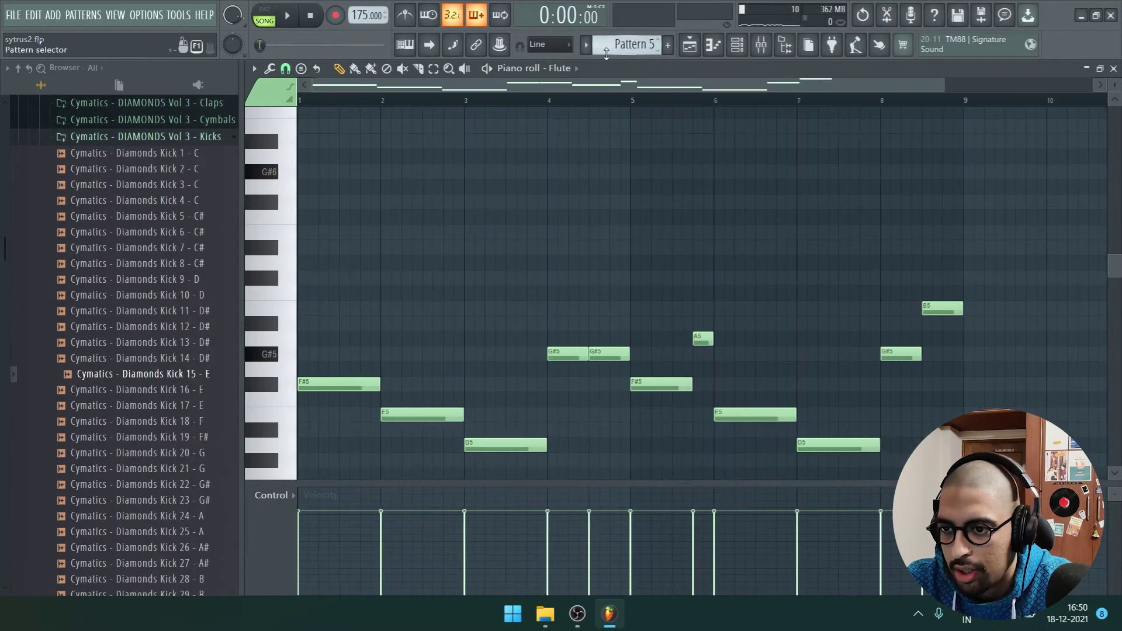
Paste the upper flute melody into the Flute #2 channel and play it back
click(606, 53)
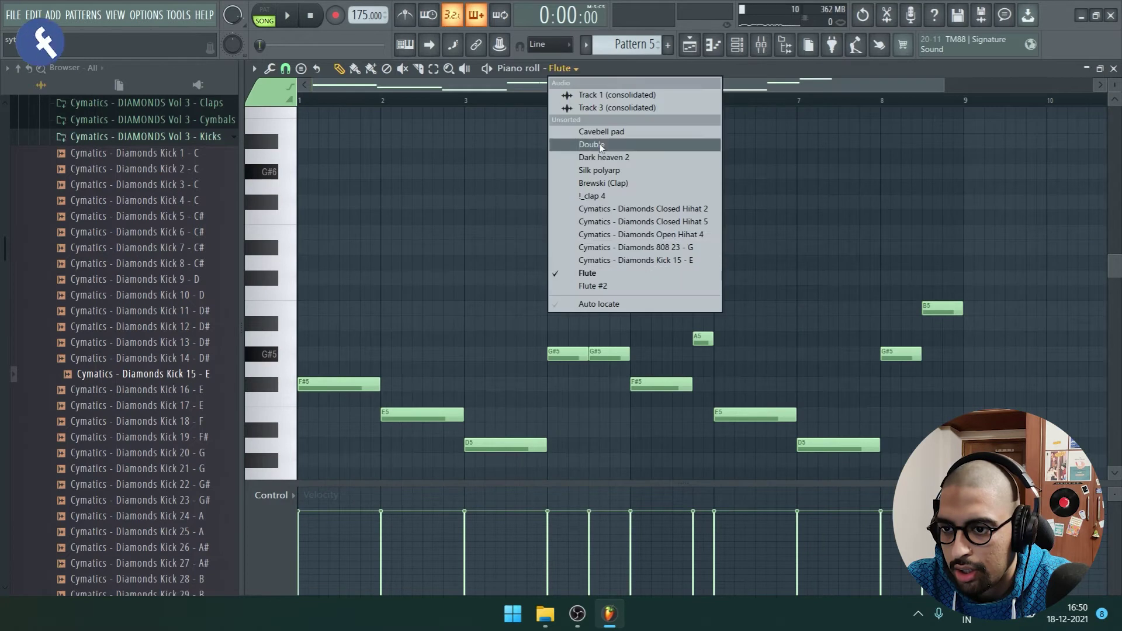
click(642, 289)
key(ctrl+v)
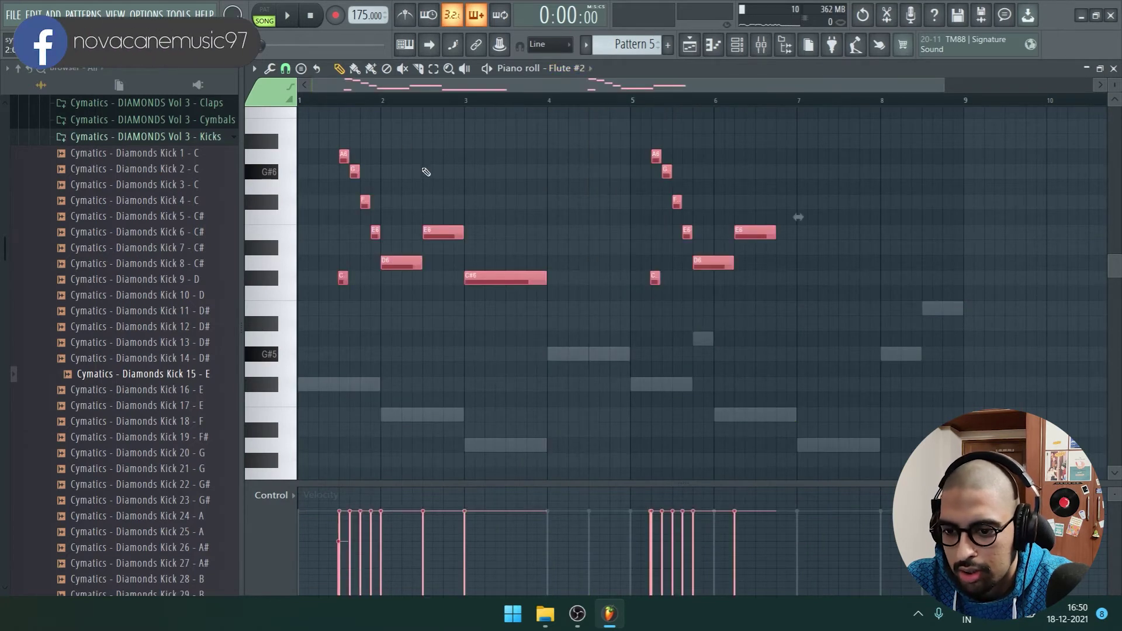
key(space)
Set the mixer levels to about -5.3 dB for flute 1 and about -9.5 dB for flute 2 during playback
click(761, 44)
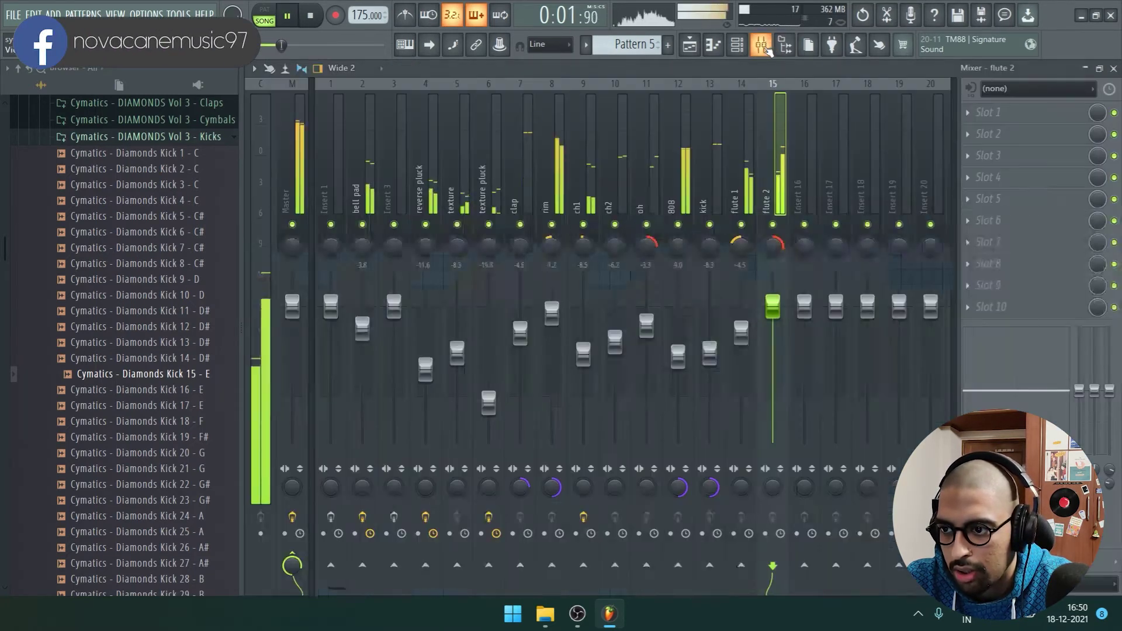
drag(745, 337, 748, 342)
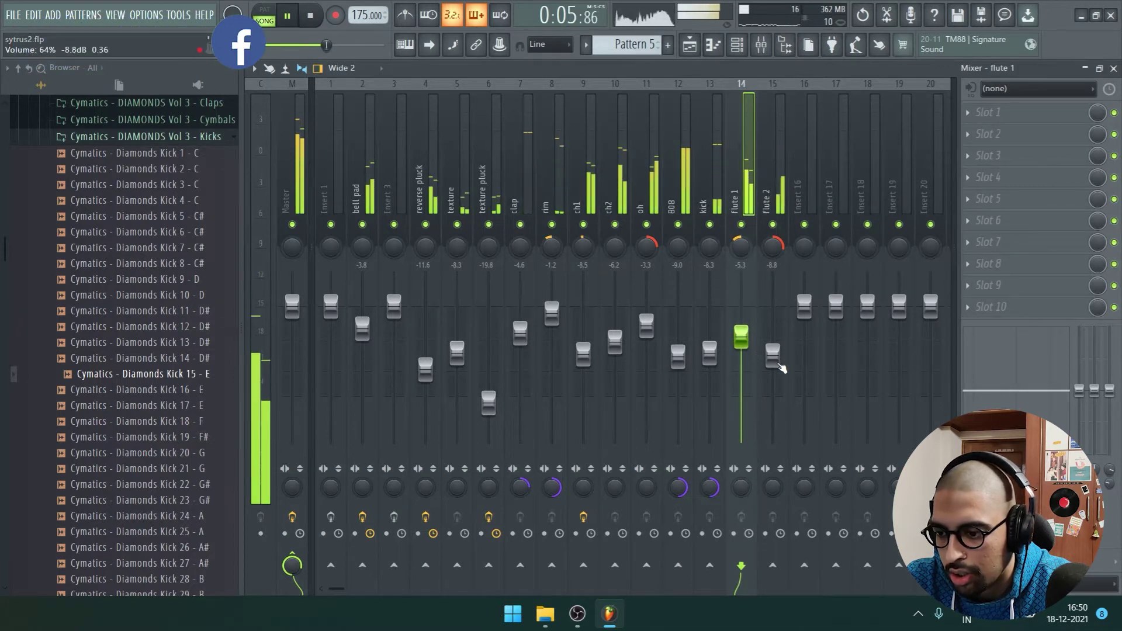
drag(772, 356, 773, 359)
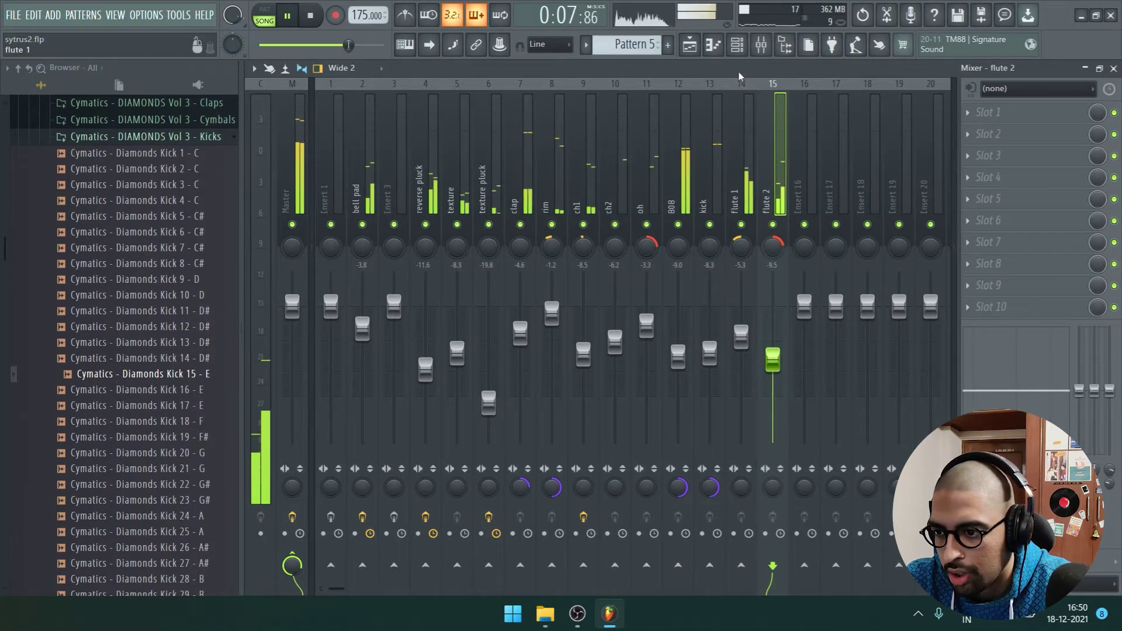
key(space)
Transpose all notes of the Flute channel down one octave, play the result and clear the selection
key(F7)
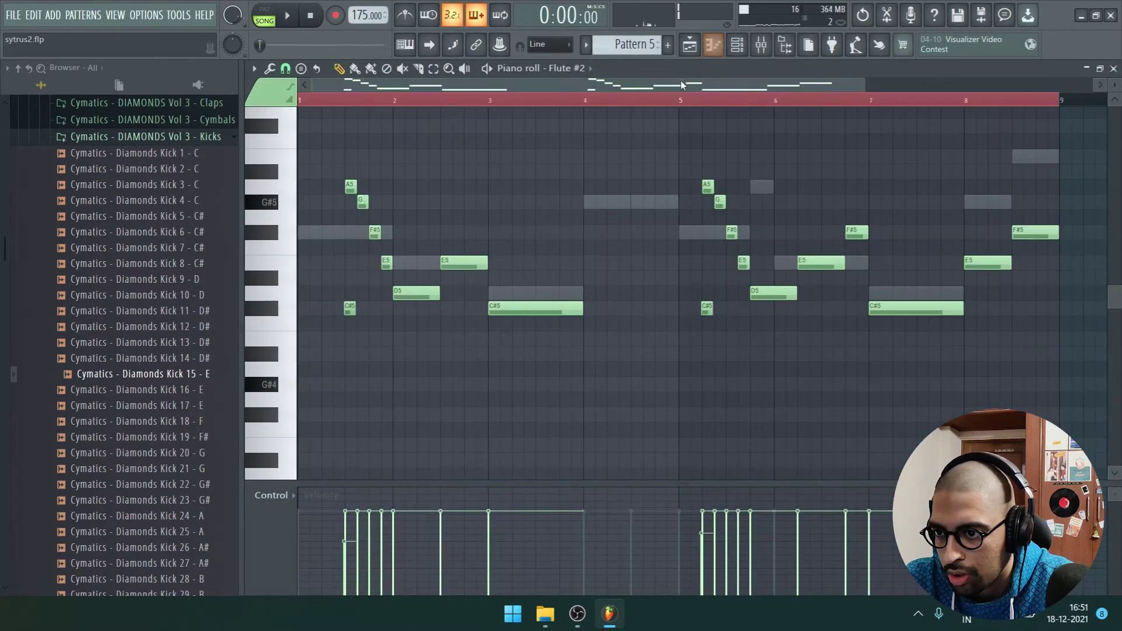
click(590, 68)
click(620, 275)
key(ctrl+a)
key(ctrl+Down)
key(space)
scroll(598, 309, down, 5)
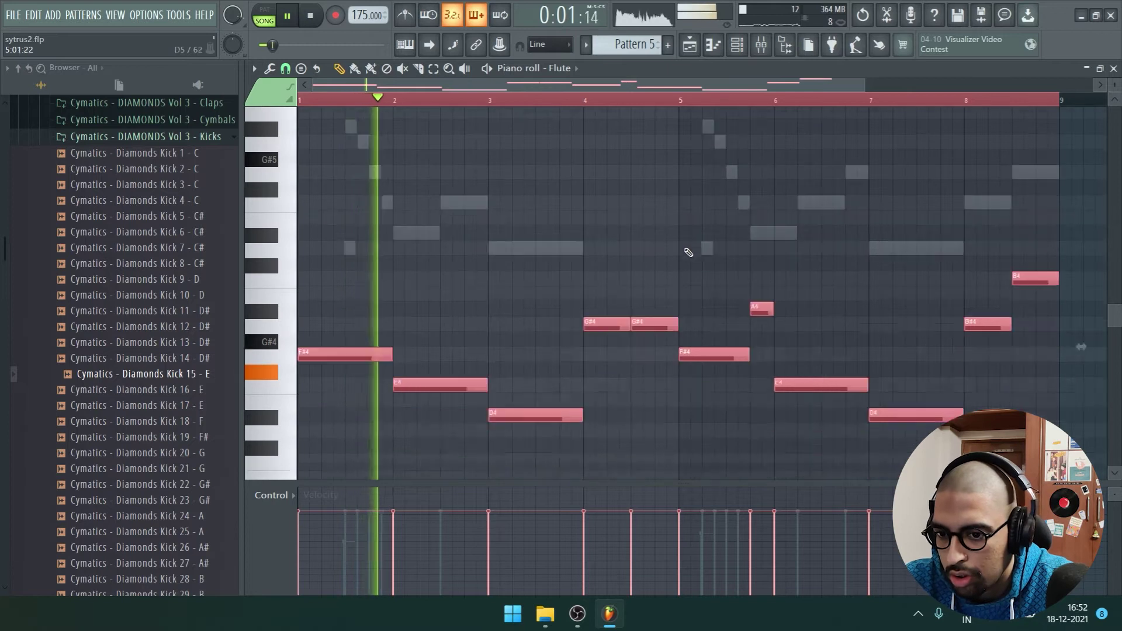
key(ctrl+d)
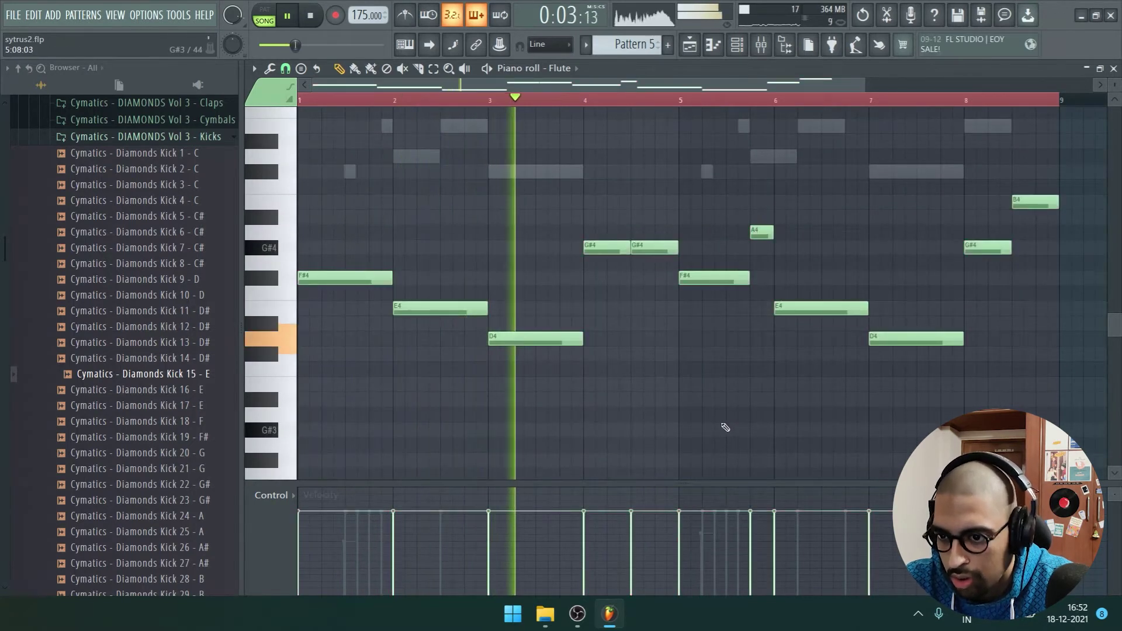
Rebalance the flute faders to about -5.4 dB for flute 1 and about -8.8 dB for flute 2
scroll(727, 423, up, 2)
click(745, 47)
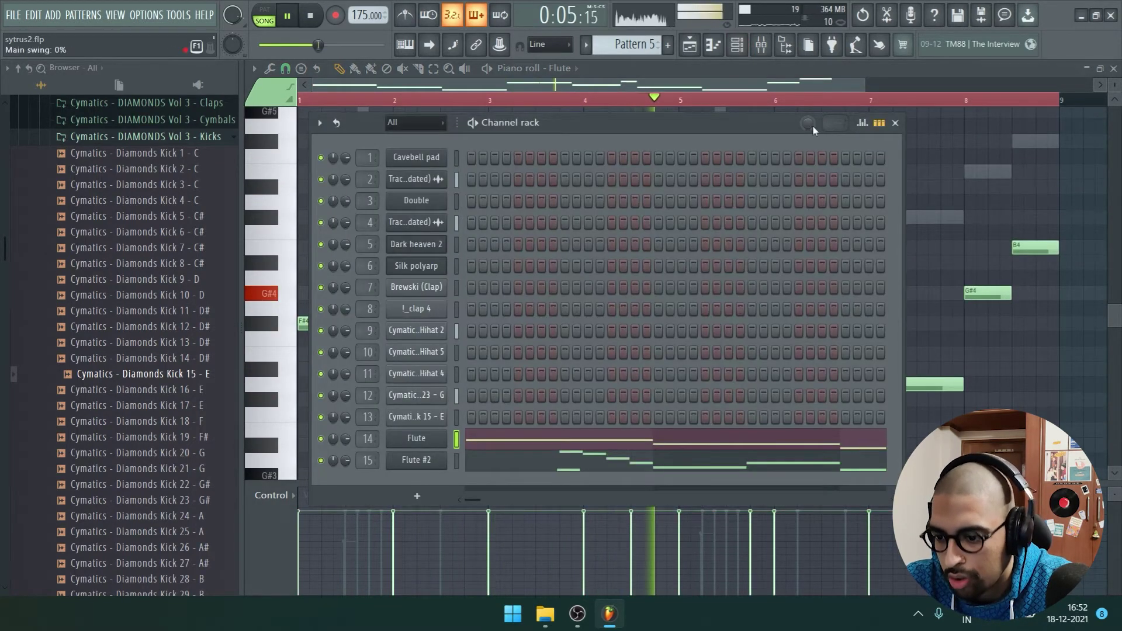
click(761, 45)
drag(776, 346, 772, 352)
click(741, 343)
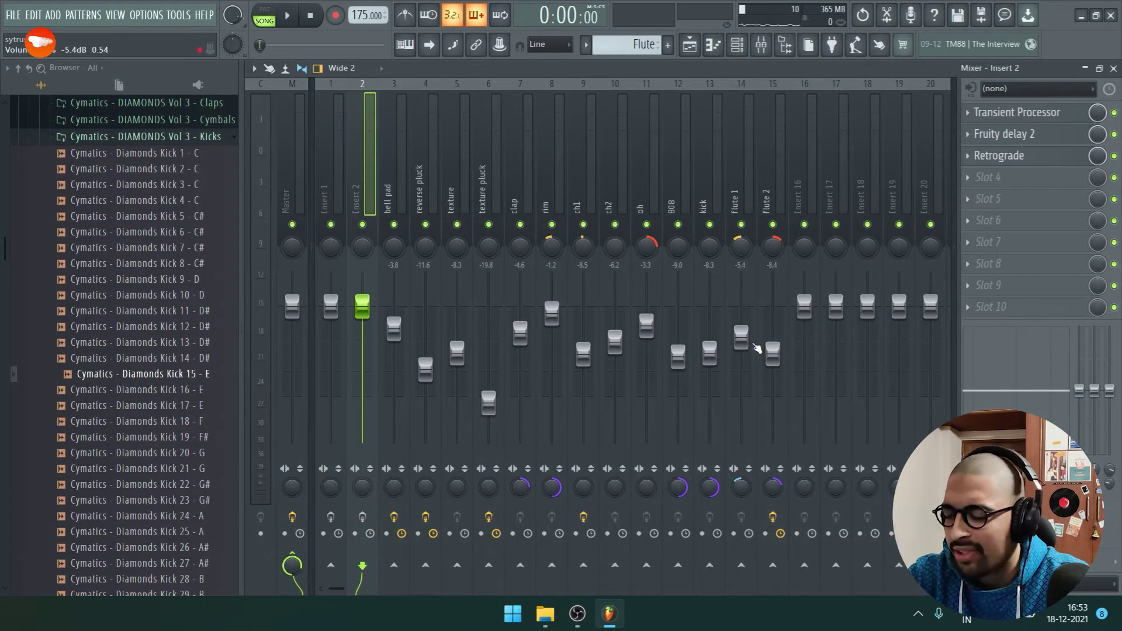
drag(771, 353, 772, 355)
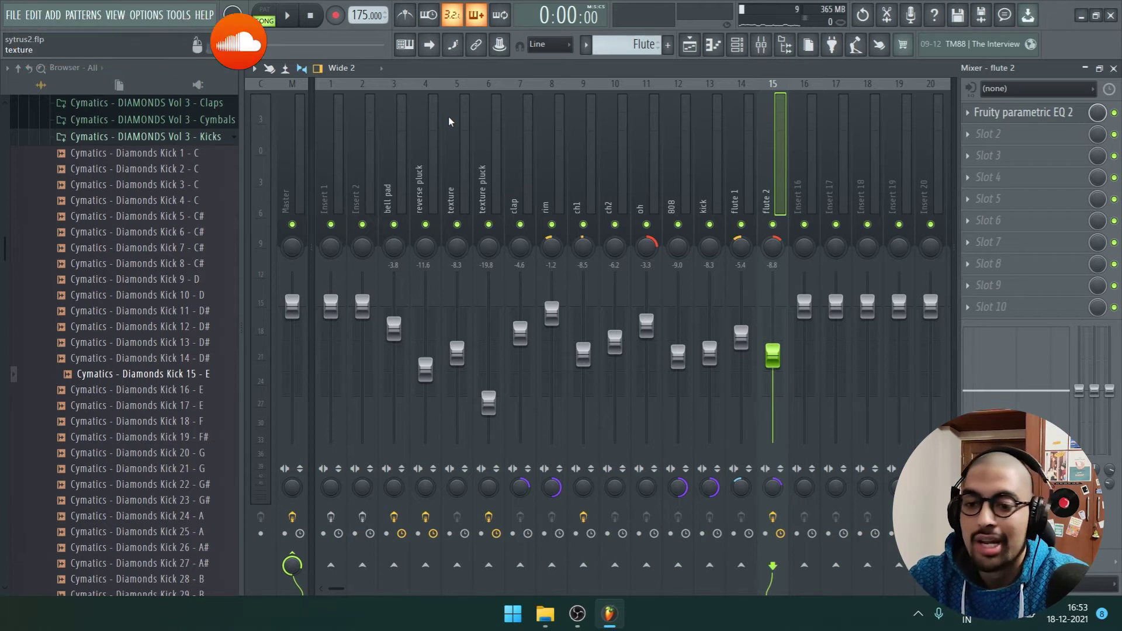
Start playback and open Fruity parametric EQ 2 on the flute 1 mixer track to cut its low end
key(space)
click(1023, 112)
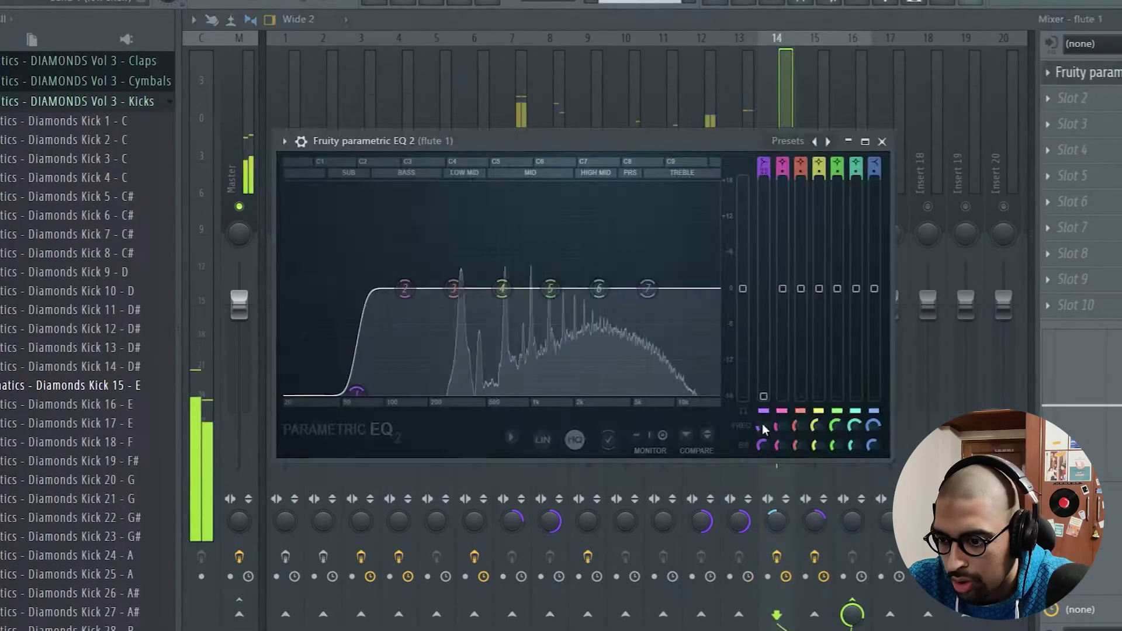